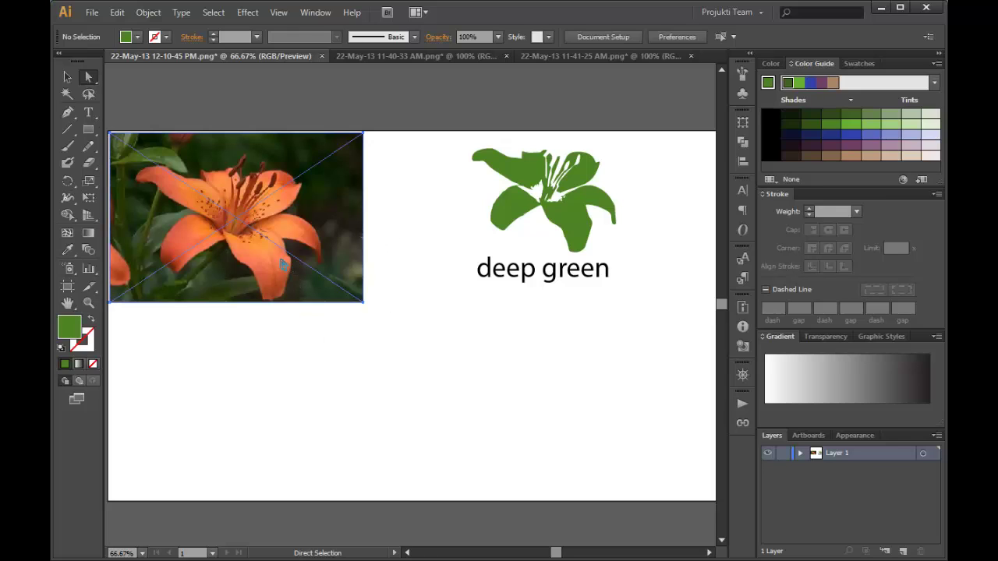
- Select the orange flower photo and trace it with Image Trace using the default preset
click(282, 265)
click(68, 77)
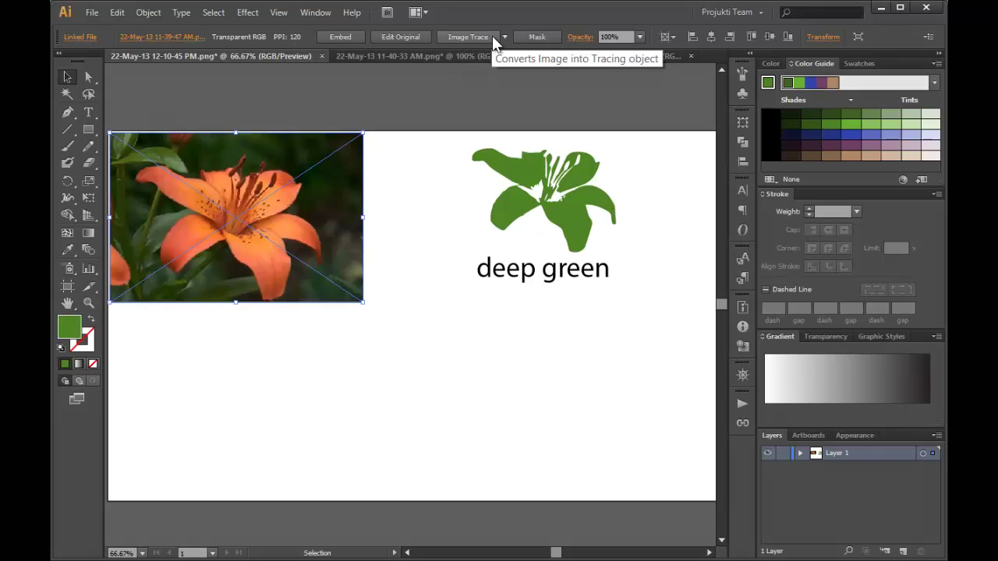
click(316, 13)
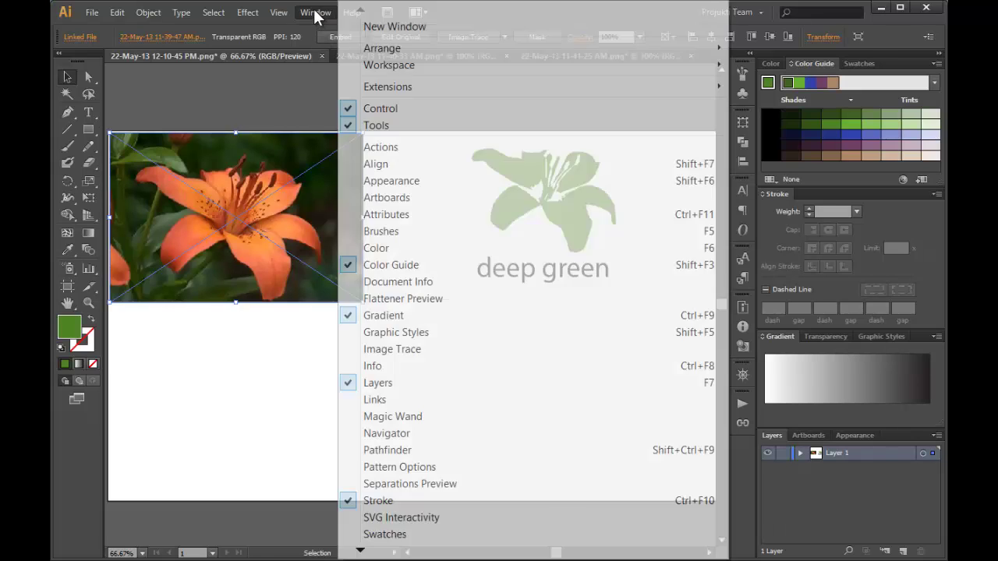
click(316, 12)
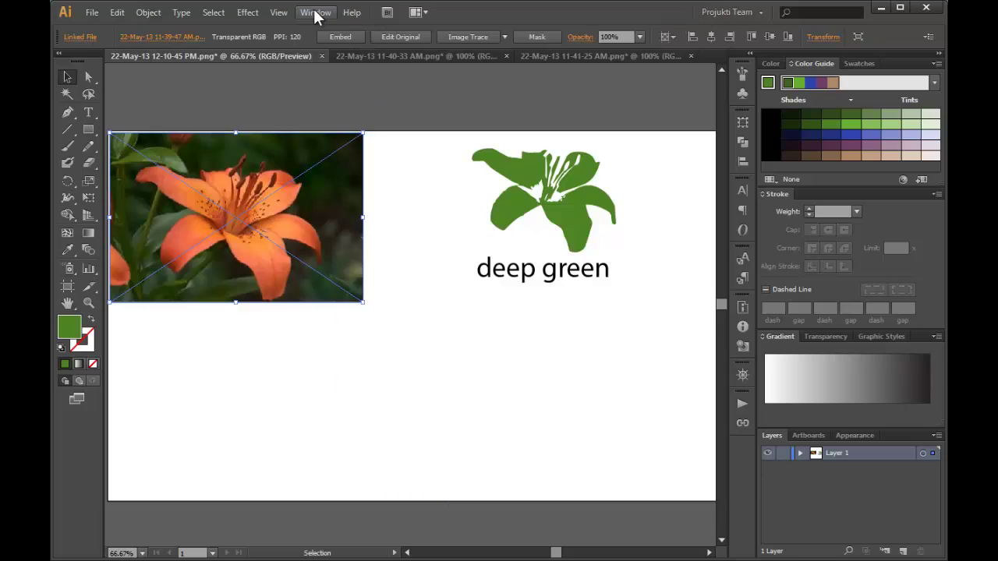
click(470, 37)
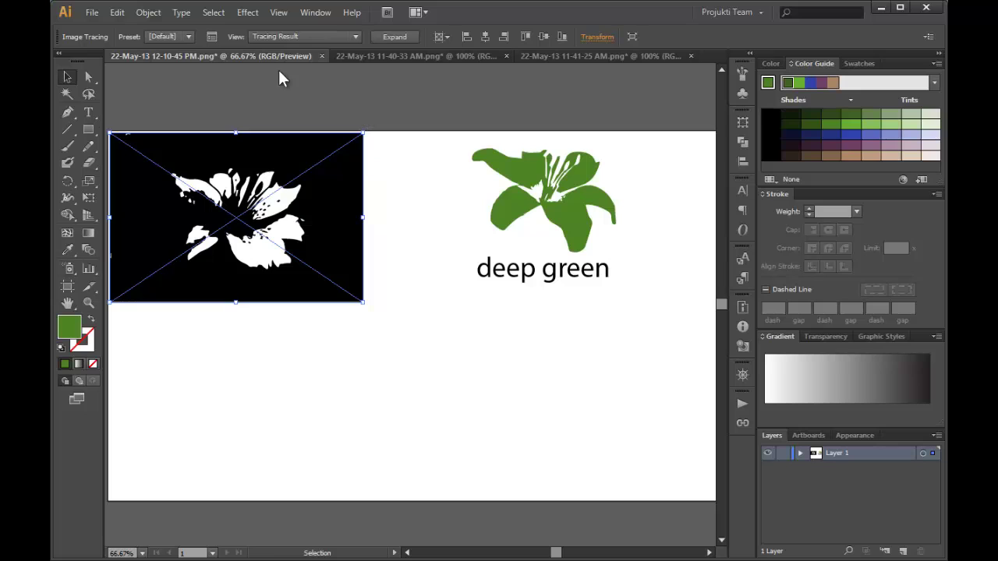
- Lower the flower tracing's threshold to 89 in the Image Trace settings
click(208, 38)
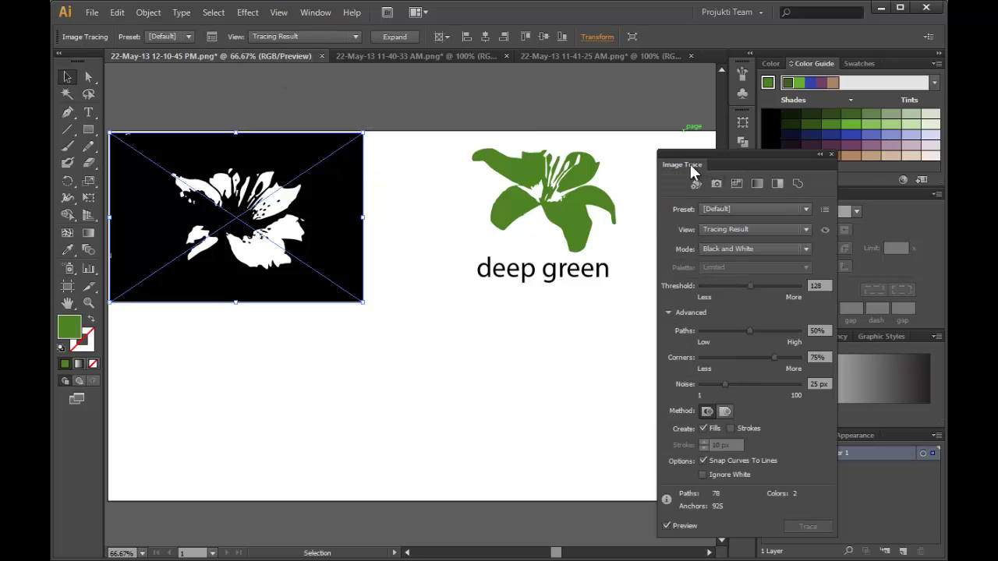
mouse_move(690, 164)
mouse_down()
mouse_move(536, 123)
mouse_move(503, 99)
mouse_up()
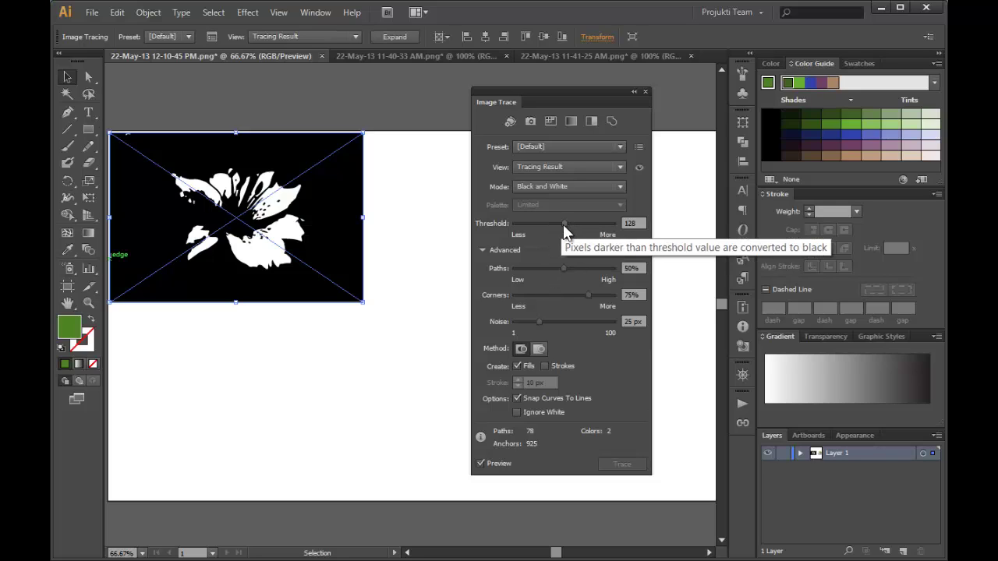
mouse_move(563, 224)
mouse_down()
mouse_move(573, 224)
mouse_move(549, 232)
mouse_up()
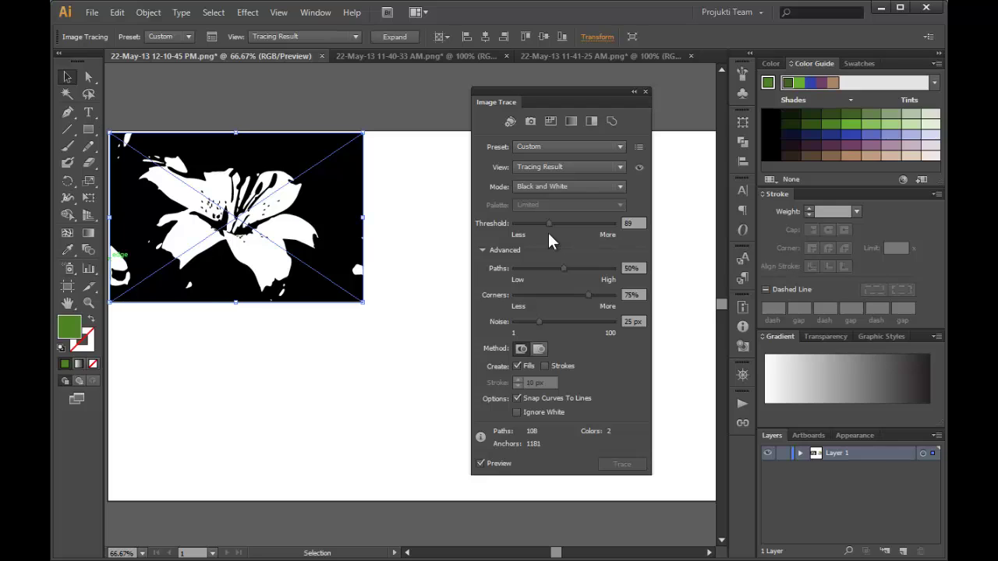
drag(549, 224, 551, 224)
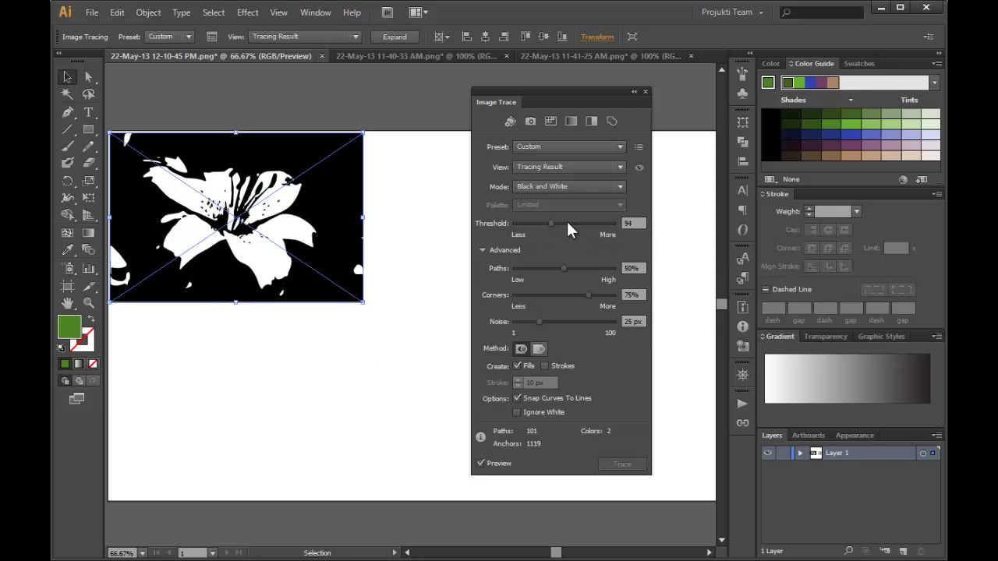
drag(551, 223, 549, 225)
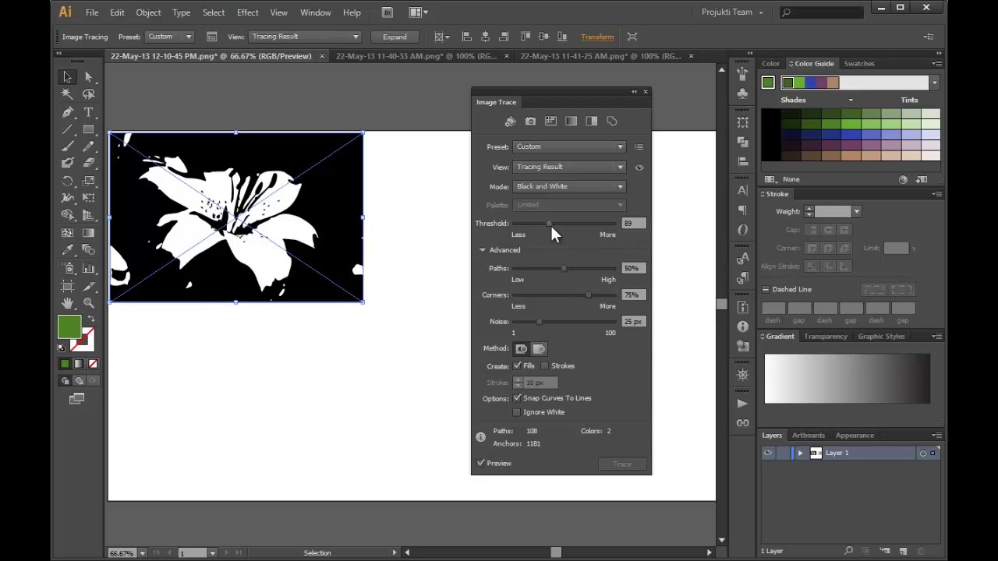
click(645, 91)
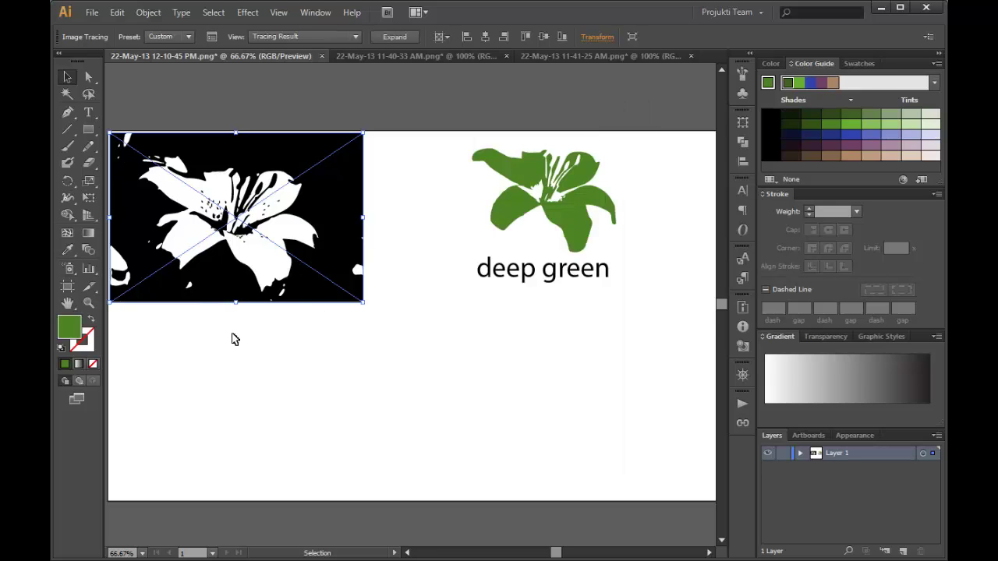
- Undo the image trace to restore the original flower photo, and deselect it
key(a)
key(ctrl+z)
key(v)
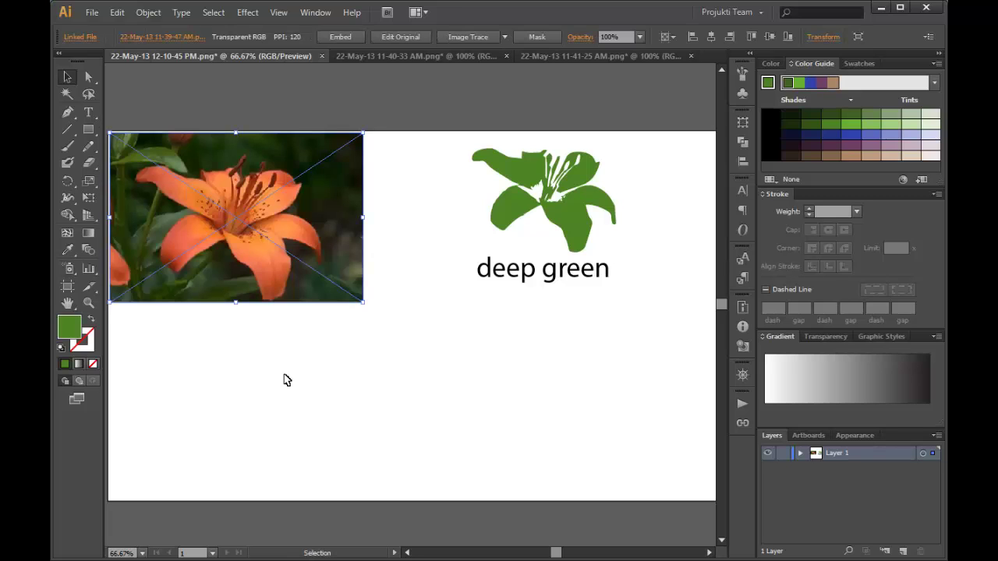
click(283, 380)
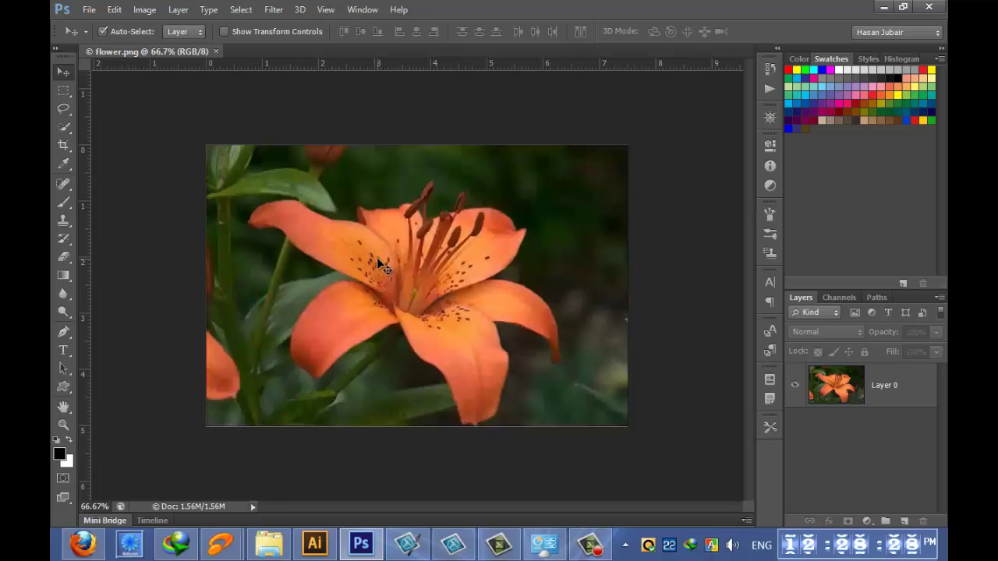
- Select the flower photo's layer and invert its colors
click(145, 11)
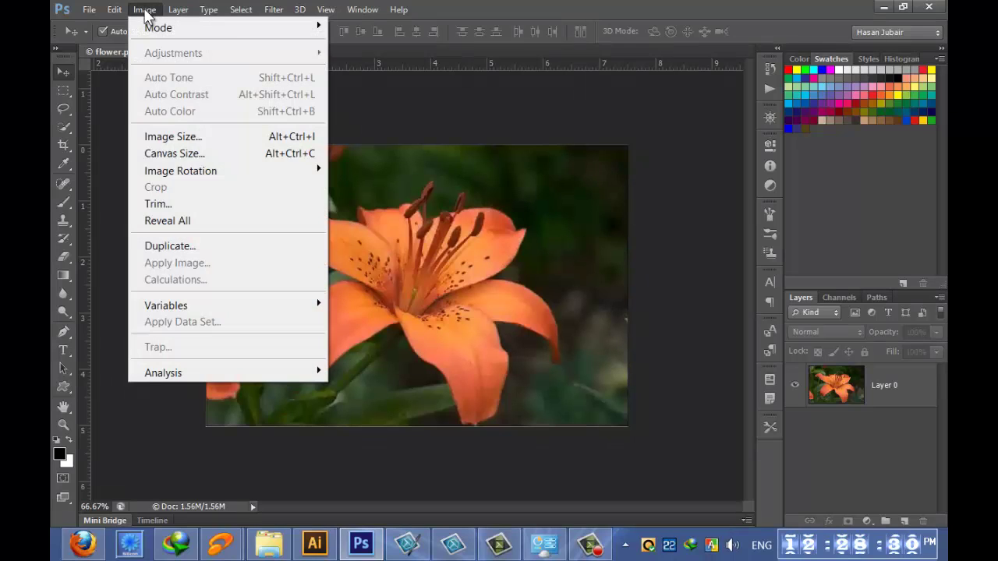
click(516, 303)
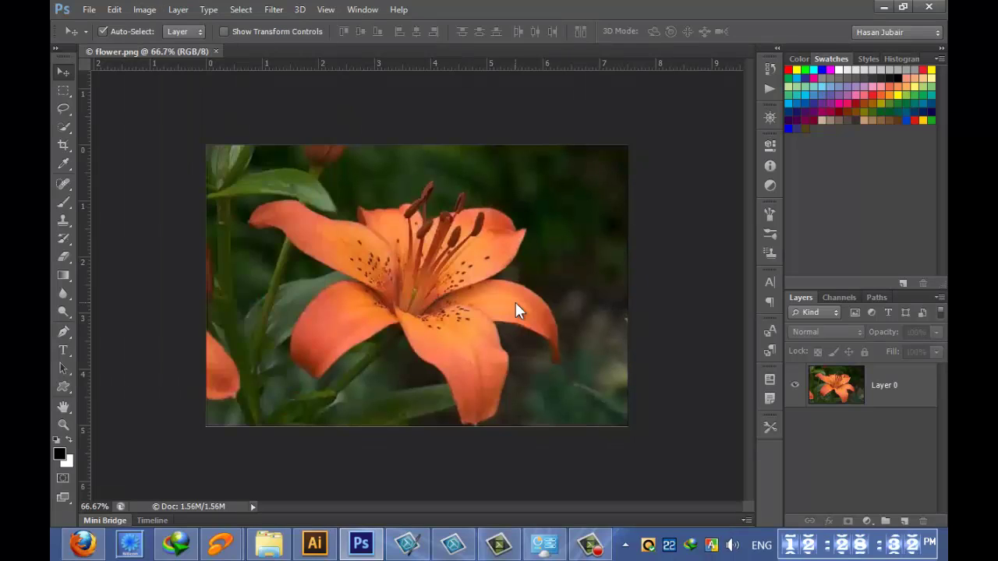
click(148, 9)
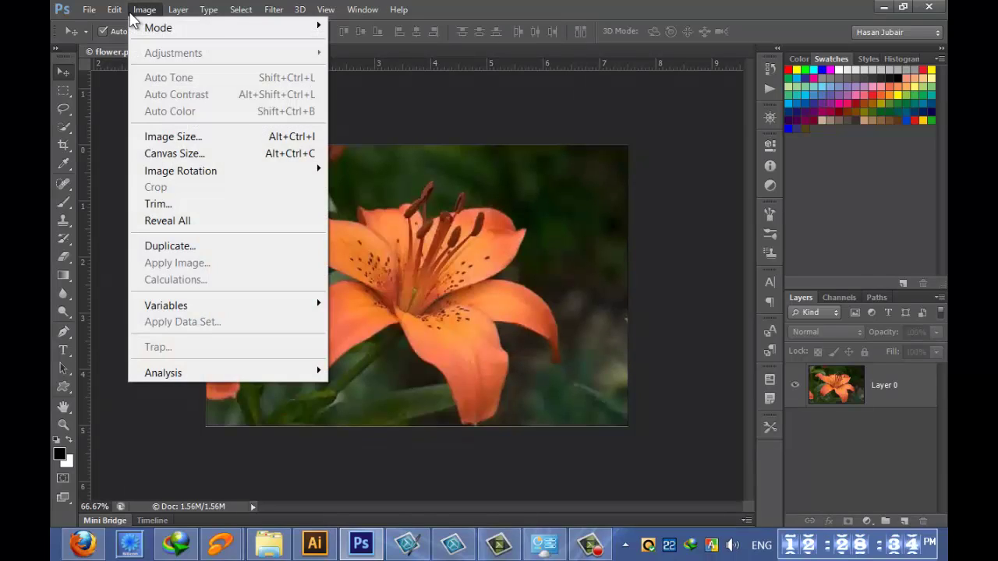
click(130, 13)
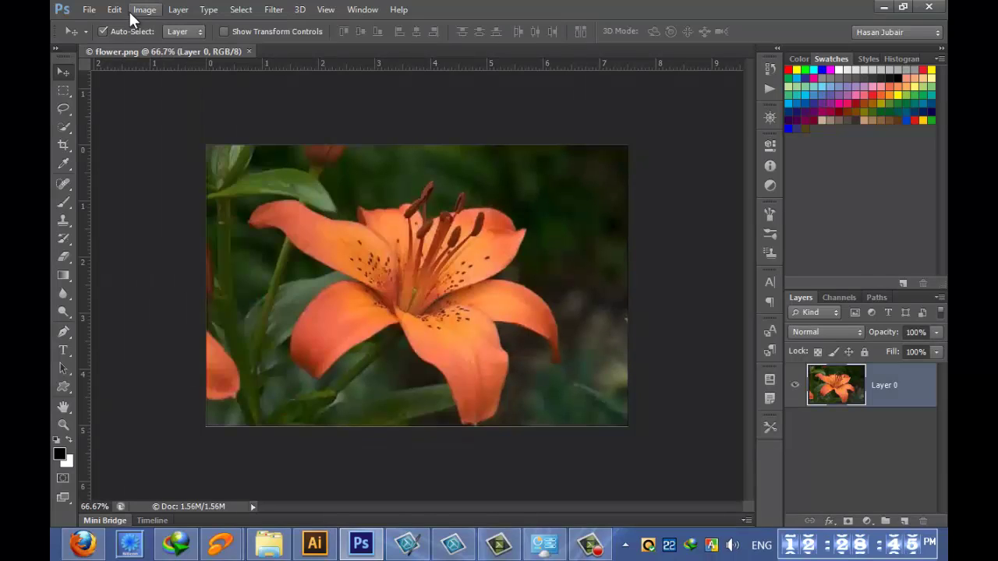
click(129, 11)
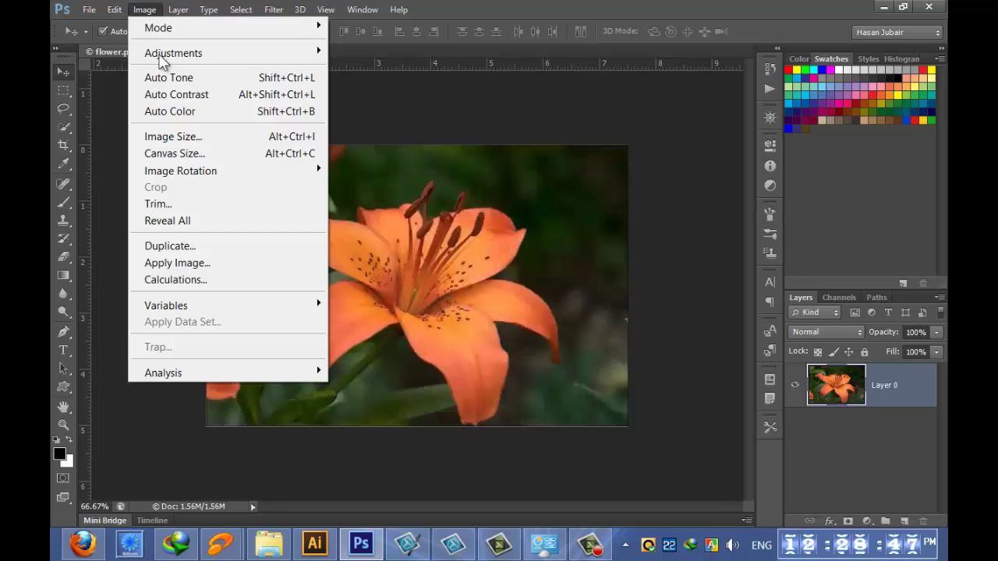
mouse_move(232, 63)
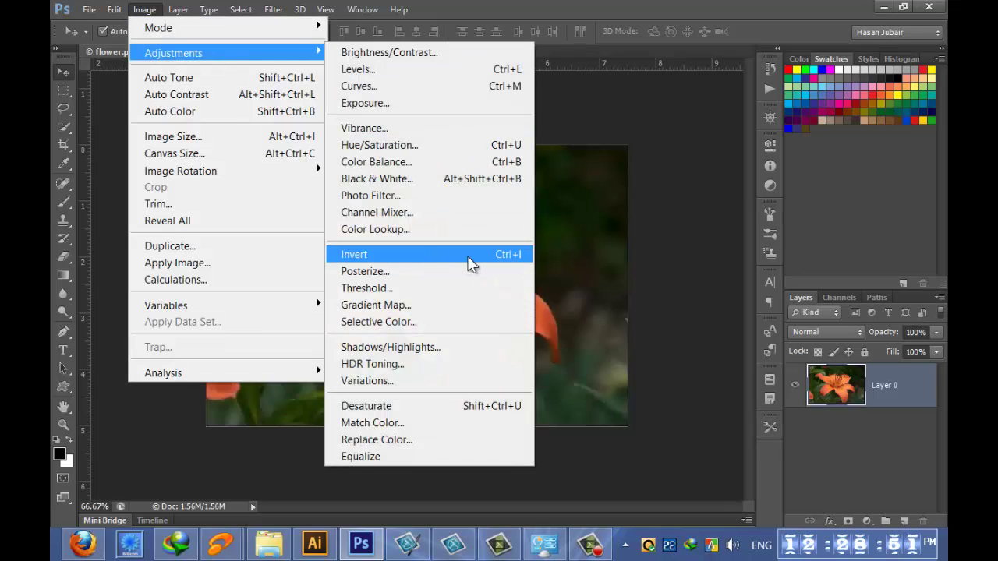
click(516, 260)
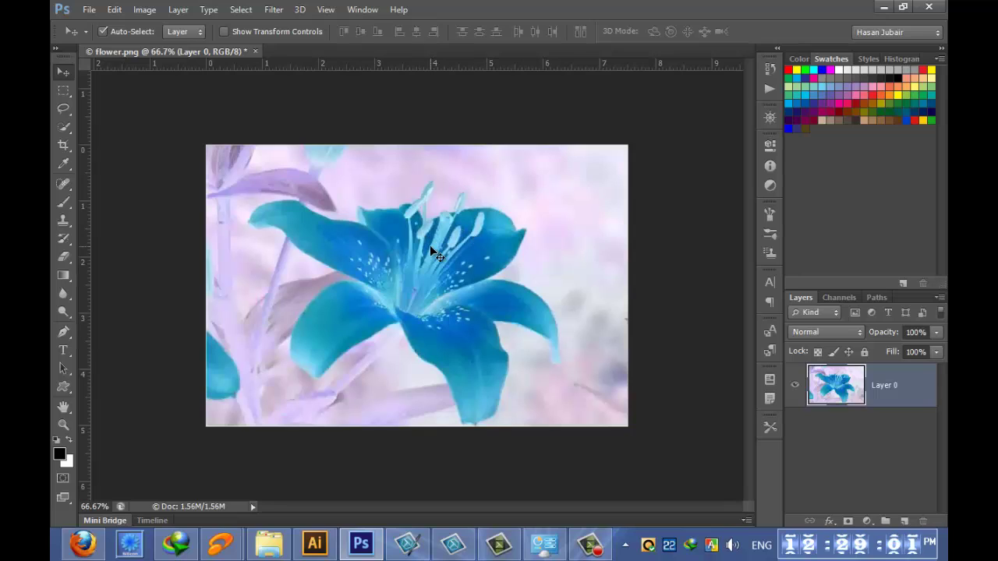
- Apply a Levels adjustment to the inverted flower, raising the black input level to 70 and lowering the white input level
click(144, 9)
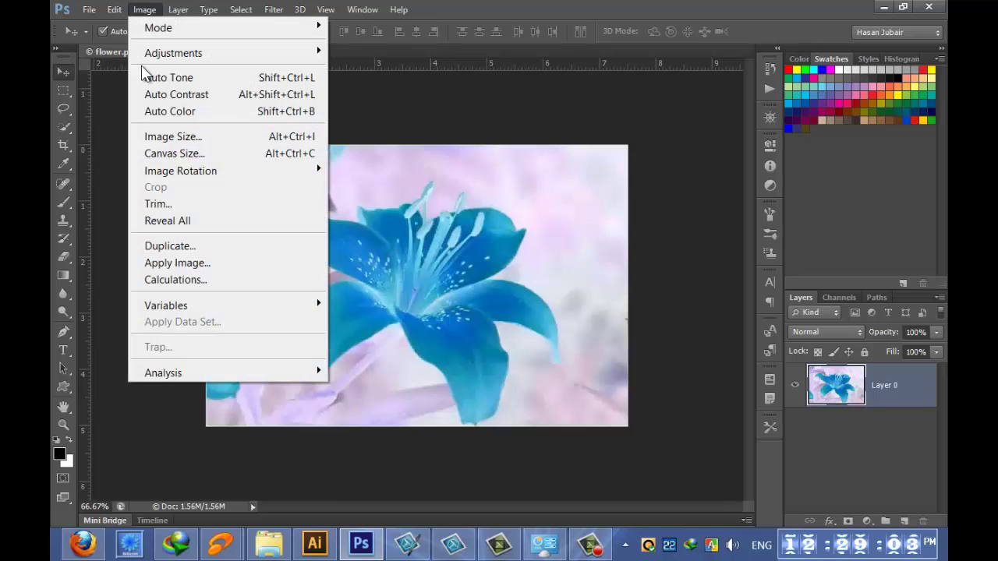
mouse_move(150, 64)
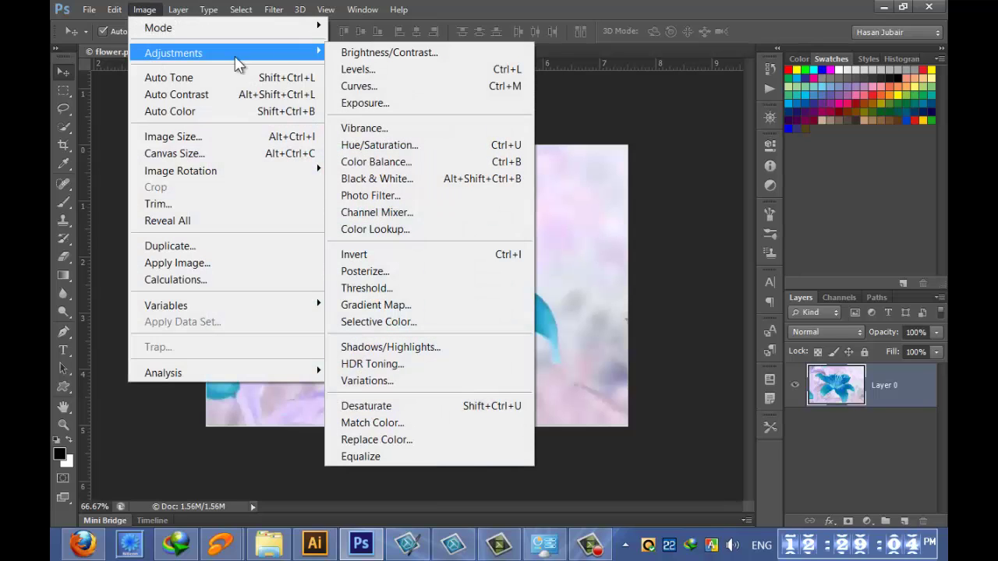
click(411, 69)
drag(501, 95, 765, 163)
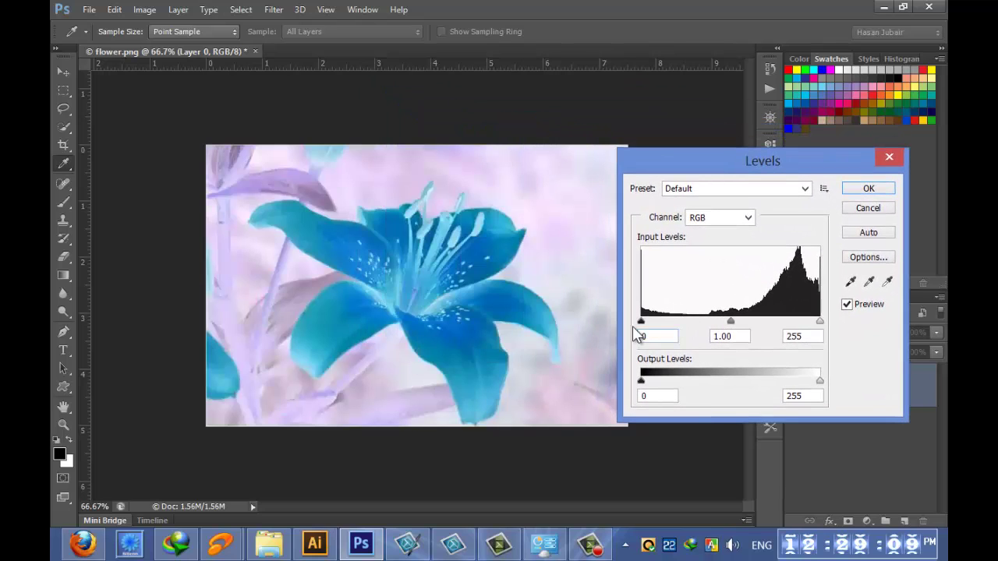
drag(641, 322, 678, 322)
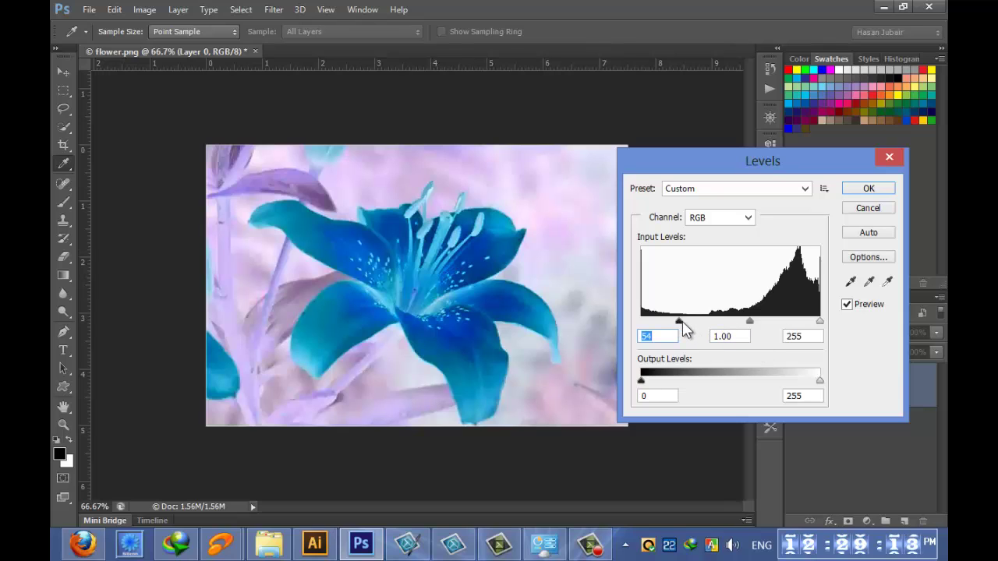
drag(682, 322, 690, 322)
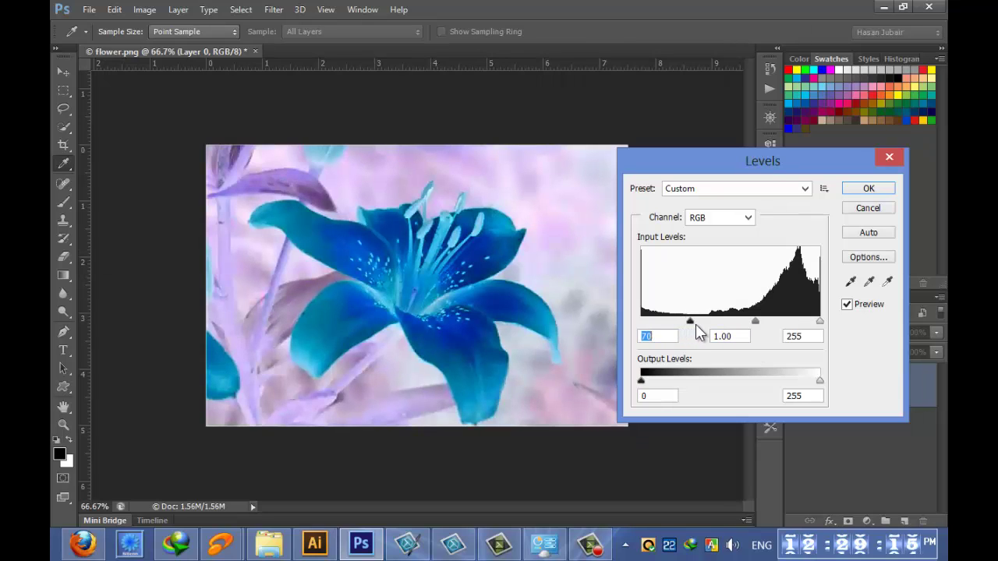
drag(819, 321, 758, 325)
click(869, 189)
key(v)
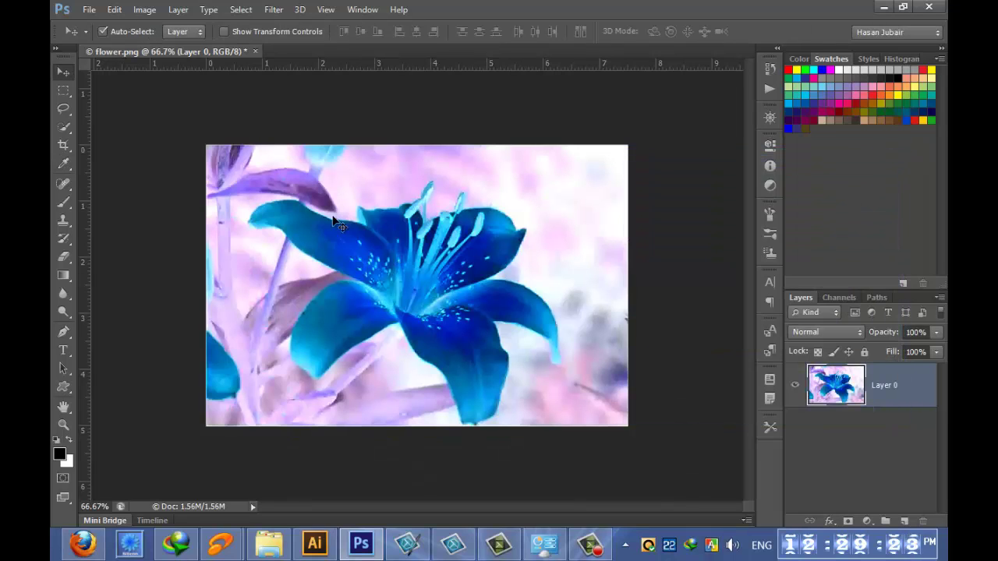
- Apply the Sharpen Edges filter to the inverted flower layer
click(148, 11)
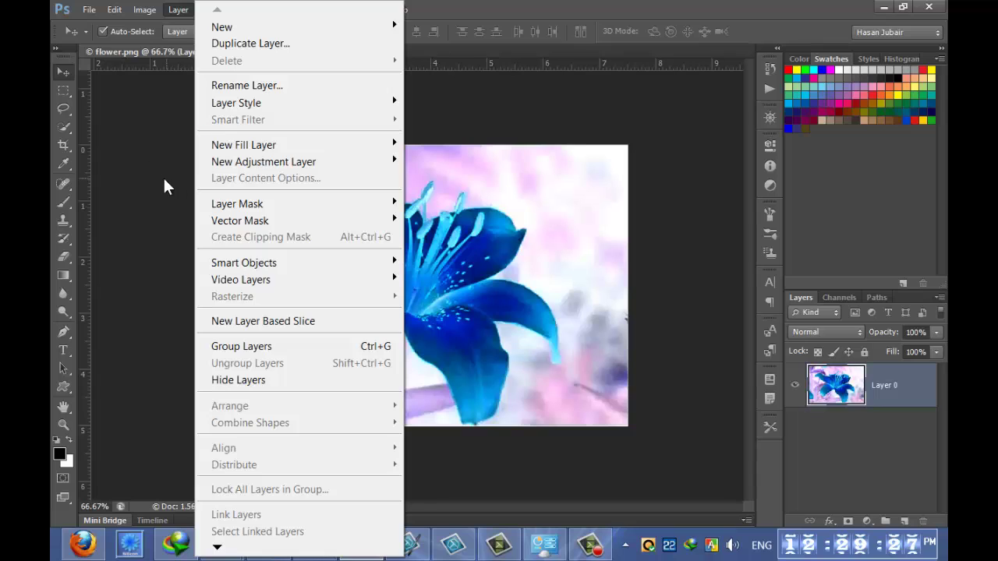
click(165, 176)
click(270, 13)
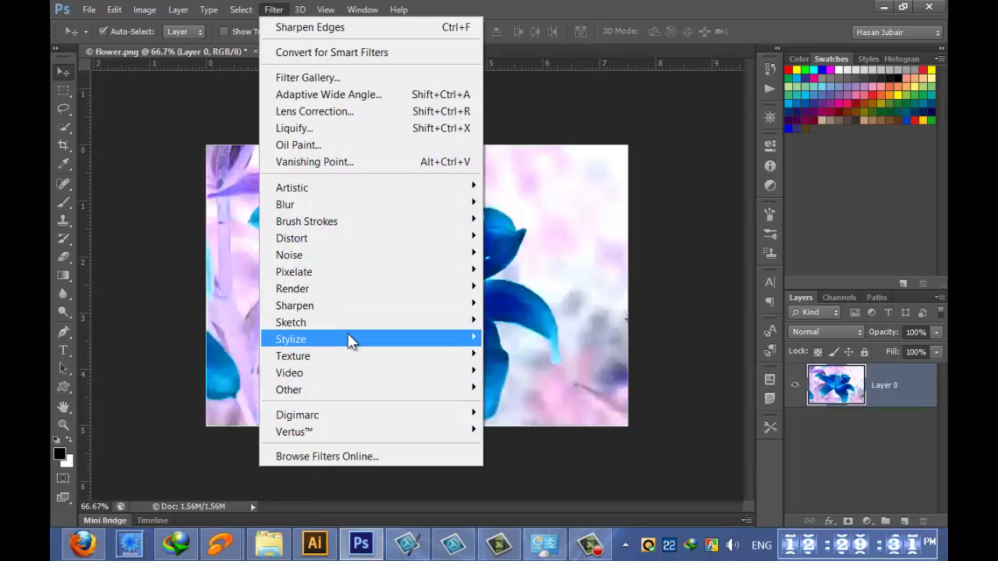
mouse_move(349, 341)
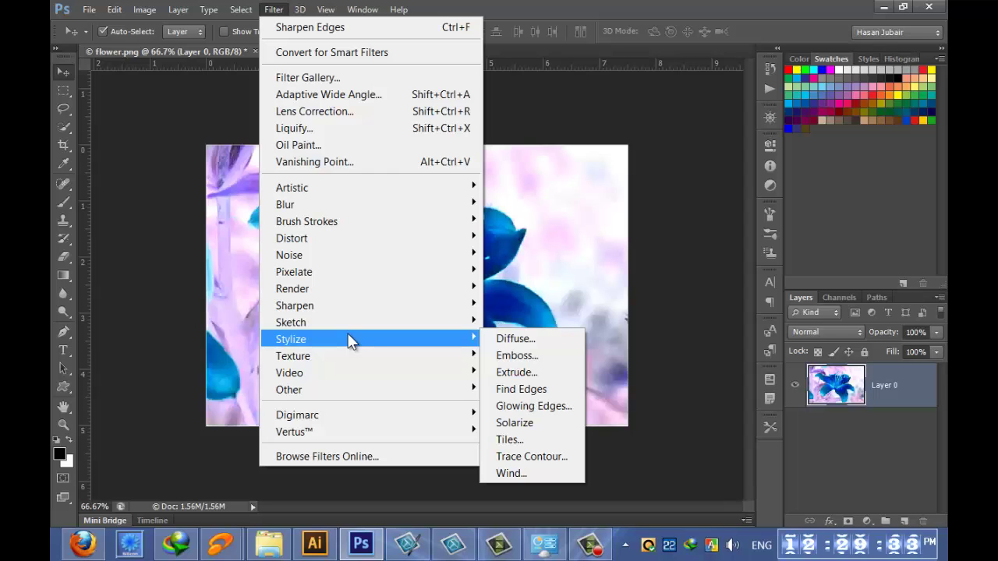
mouse_move(350, 308)
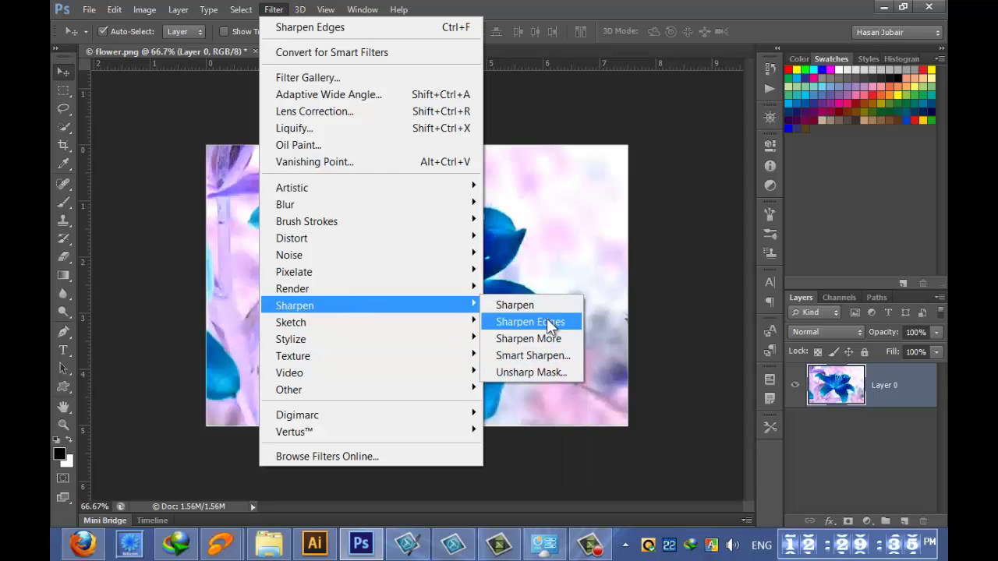
click(547, 323)
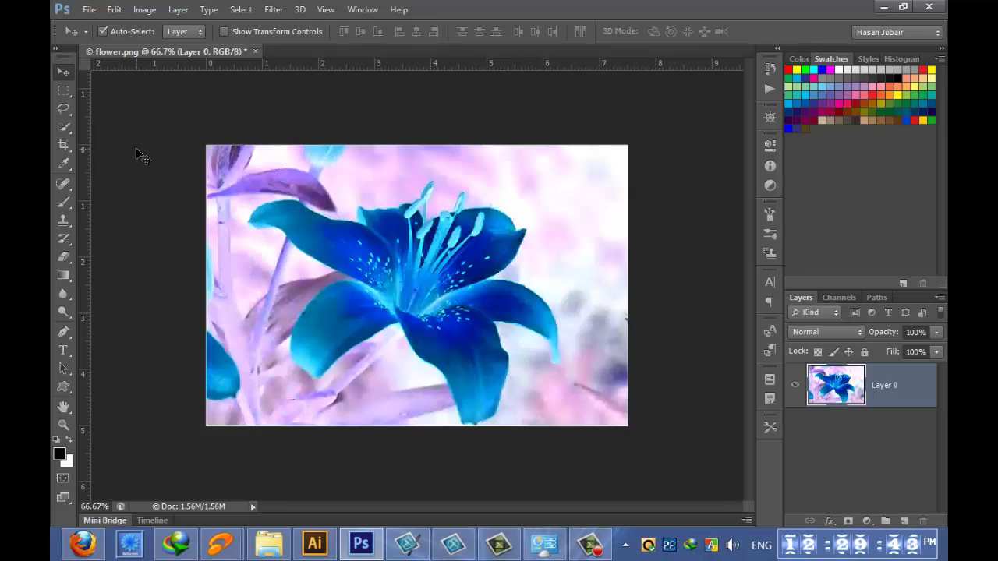
- Save the image as a PNG copy named trace on the Desktop, and switch back to Illustrator
key(ctrl+shift+s)
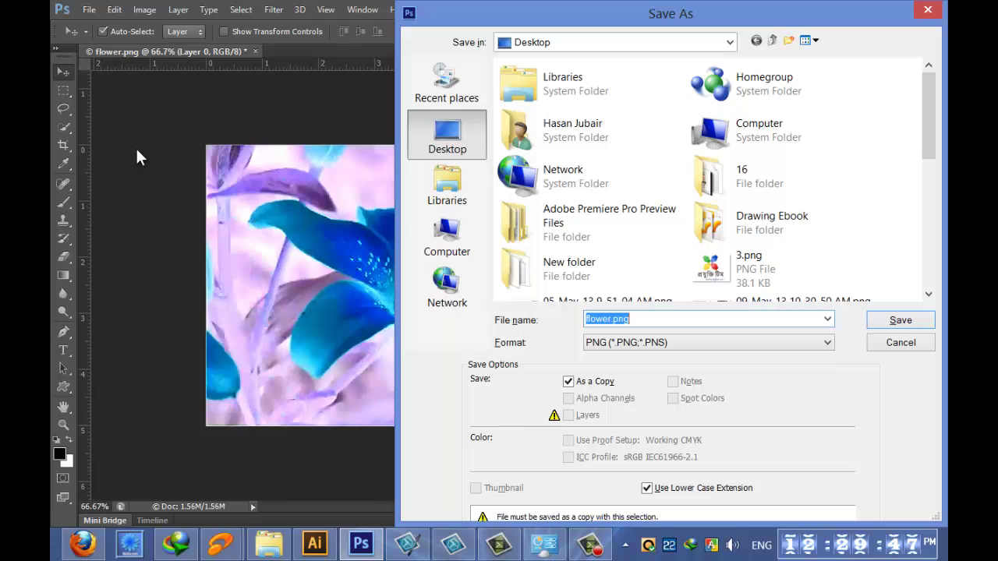
text(trace)
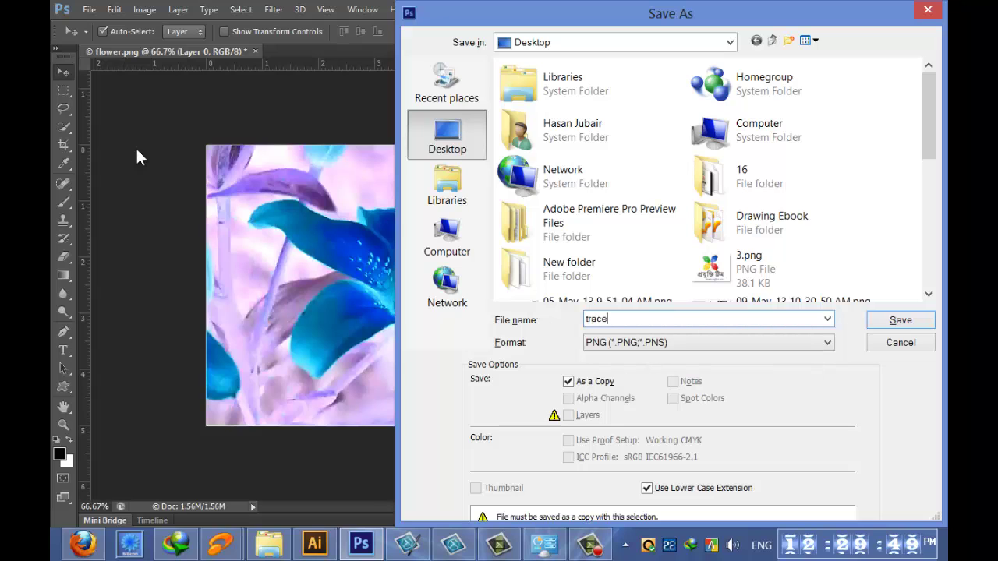
click(900, 320)
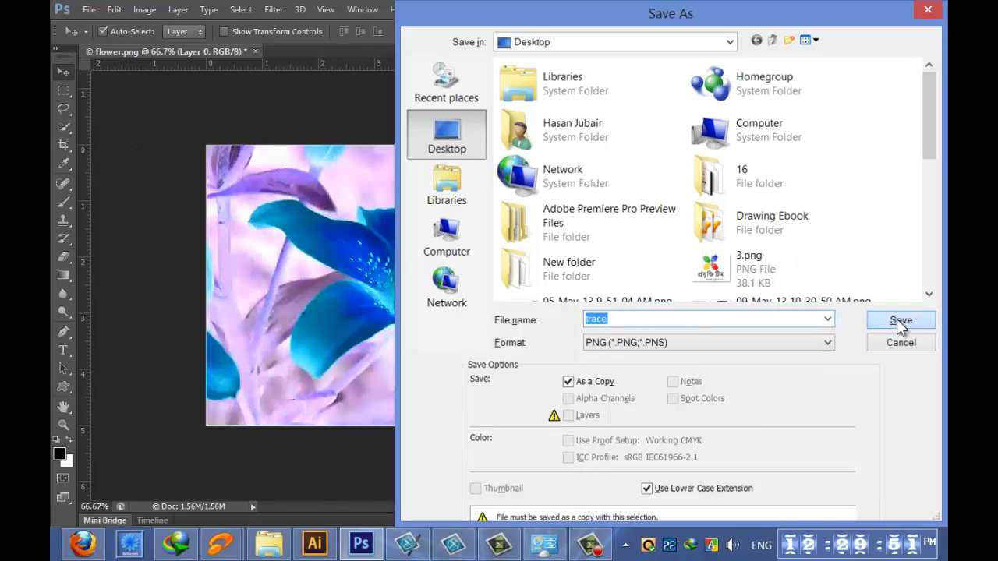
click(771, 233)
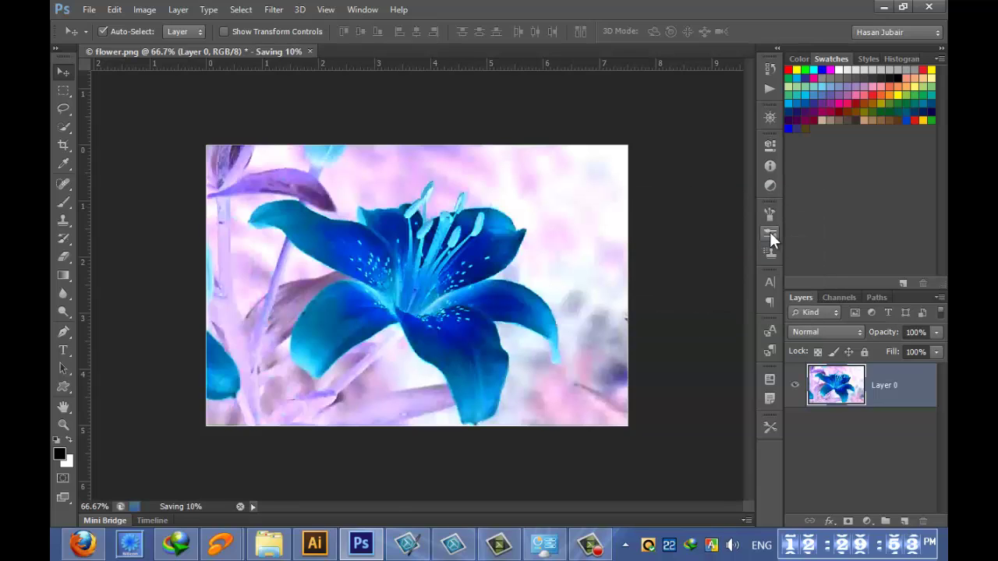
click(311, 544)
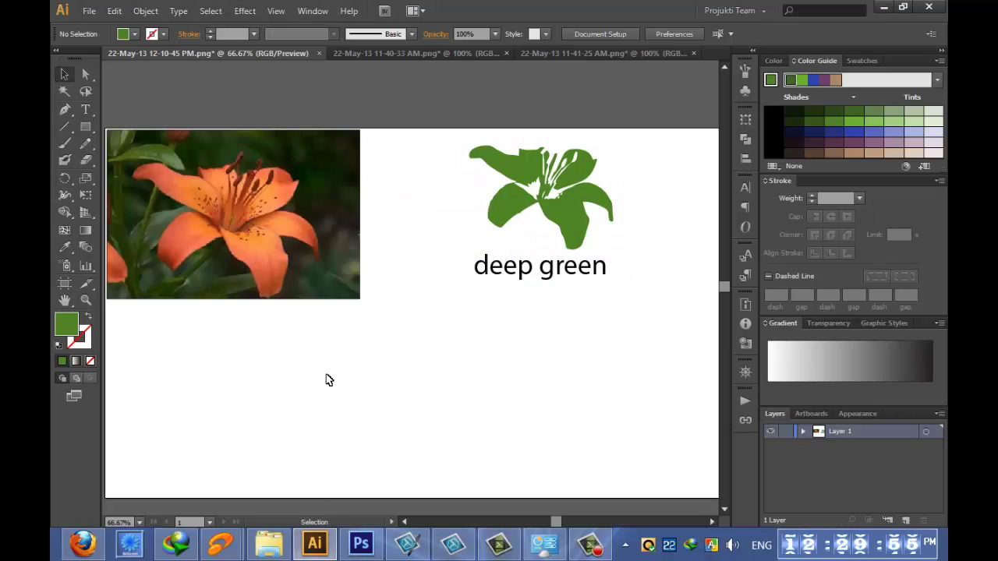
- Place the trace.png image from the Desktop into the document
click(89, 11)
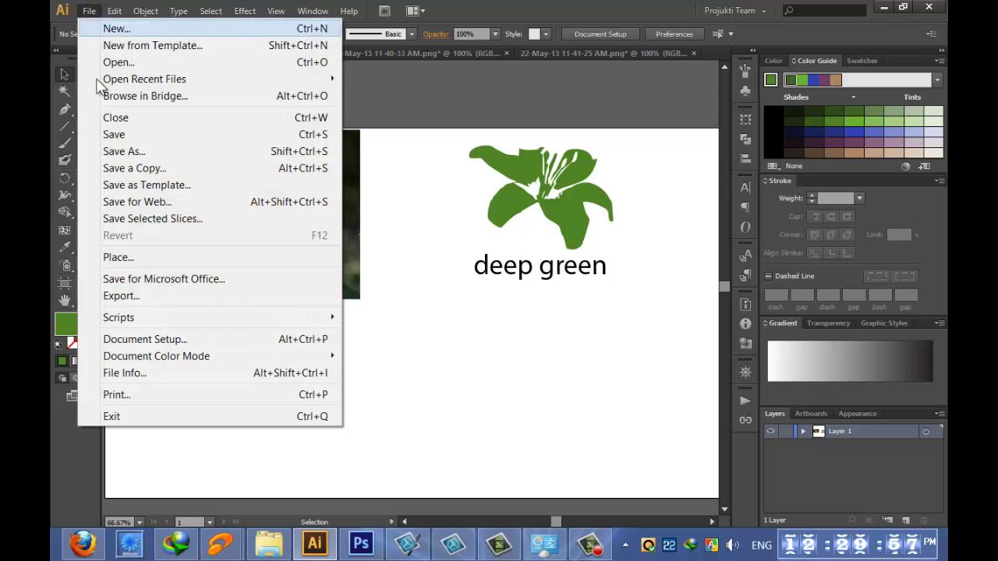
click(117, 261)
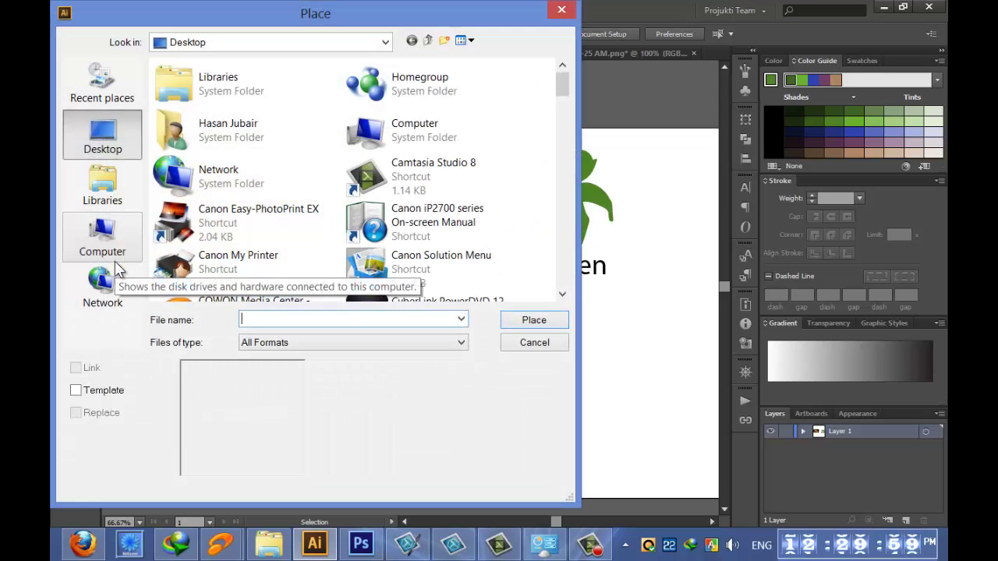
text(t)
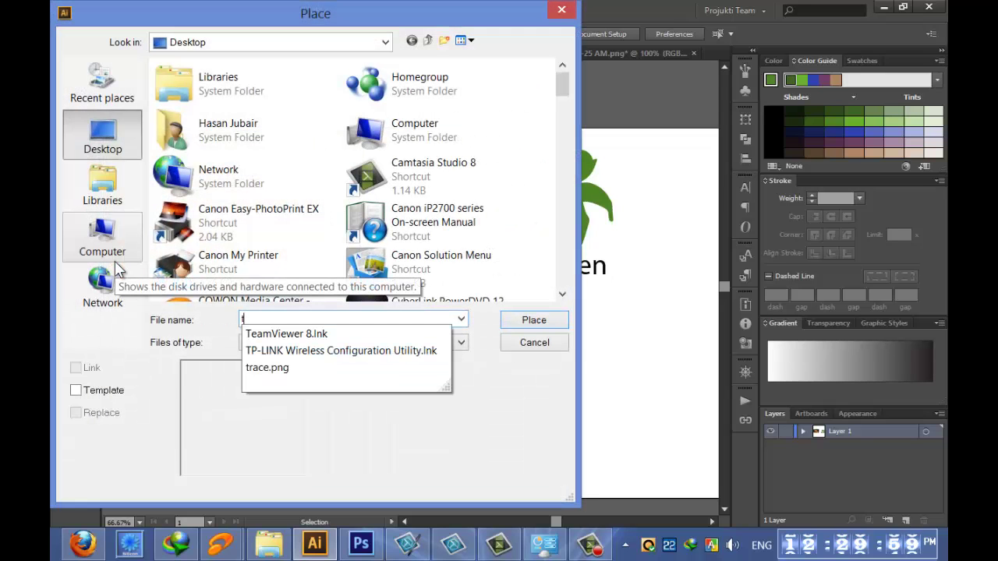
click(285, 371)
click(546, 321)
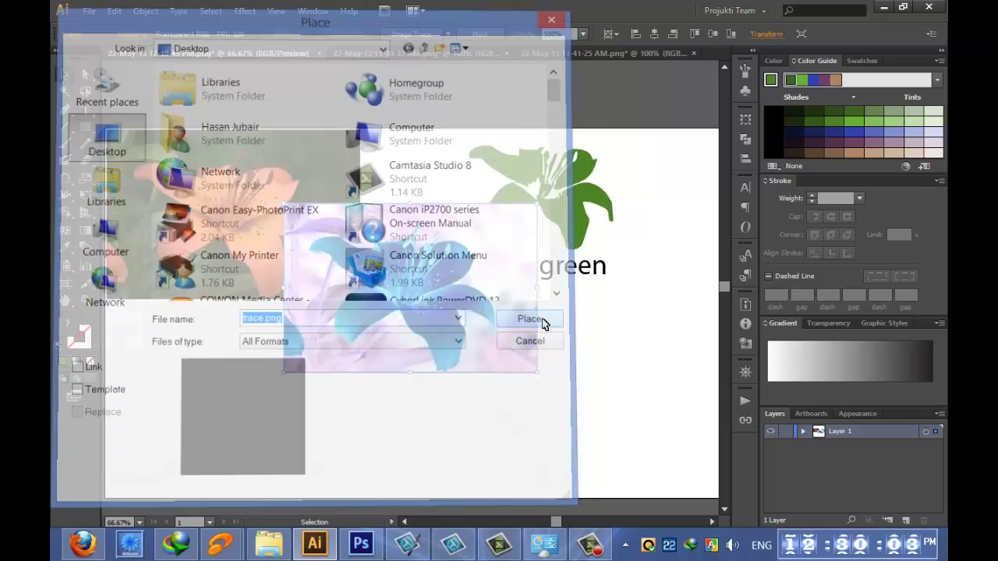
- Move the original orange flower photo below the green logo and put the inverted flower image in the photo's former place
mouse_move(482, 330)
mouse_down()
mouse_move(287, 430)
mouse_move(312, 434)
mouse_up()
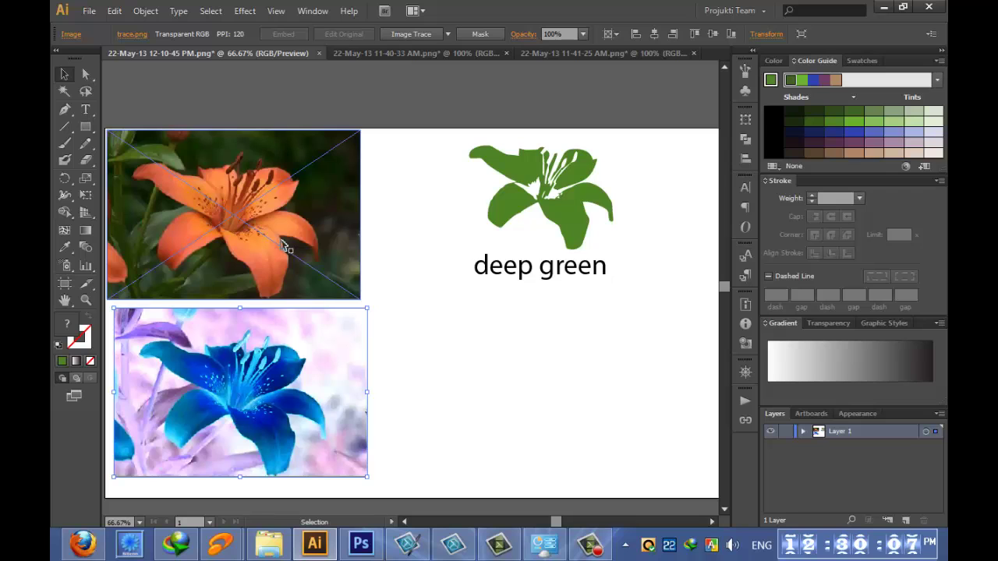
drag(264, 228, 675, 411)
drag(234, 406, 218, 240)
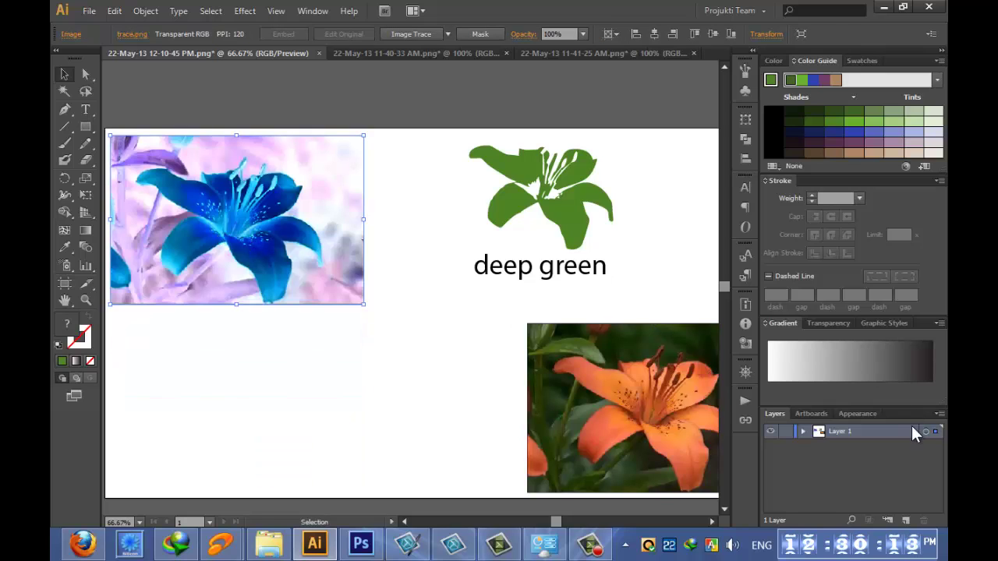
- Create a new layer, copy all of Layer 1's artwork onto Layer 2, and hide Layer 1
click(906, 520)
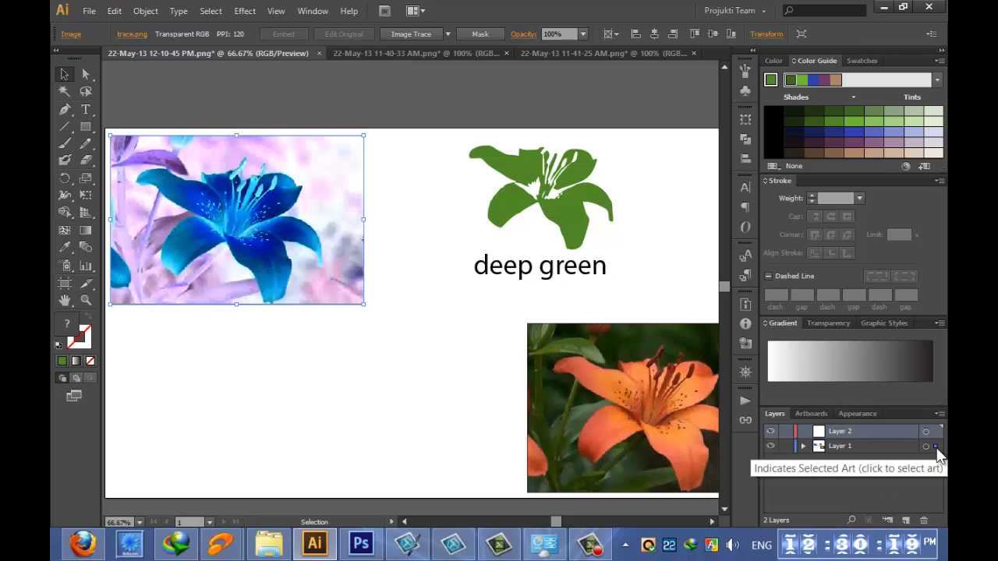
click(410, 369)
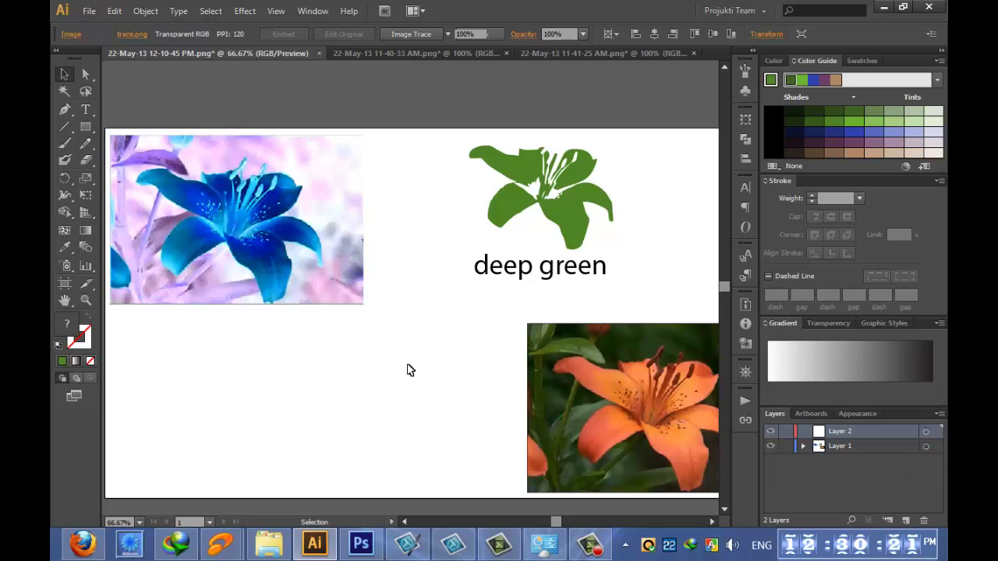
click(321, 280)
click(381, 364)
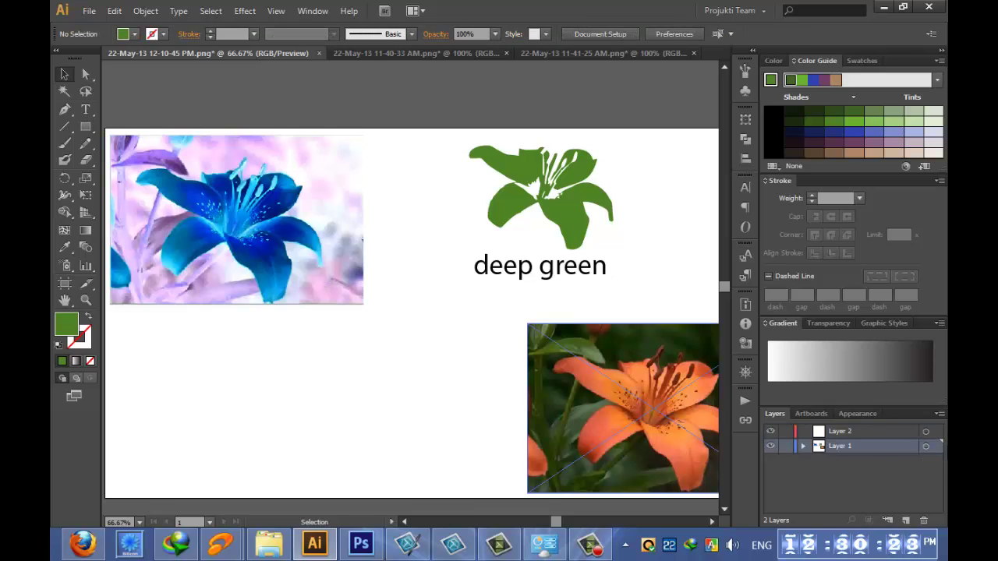
click(928, 447)
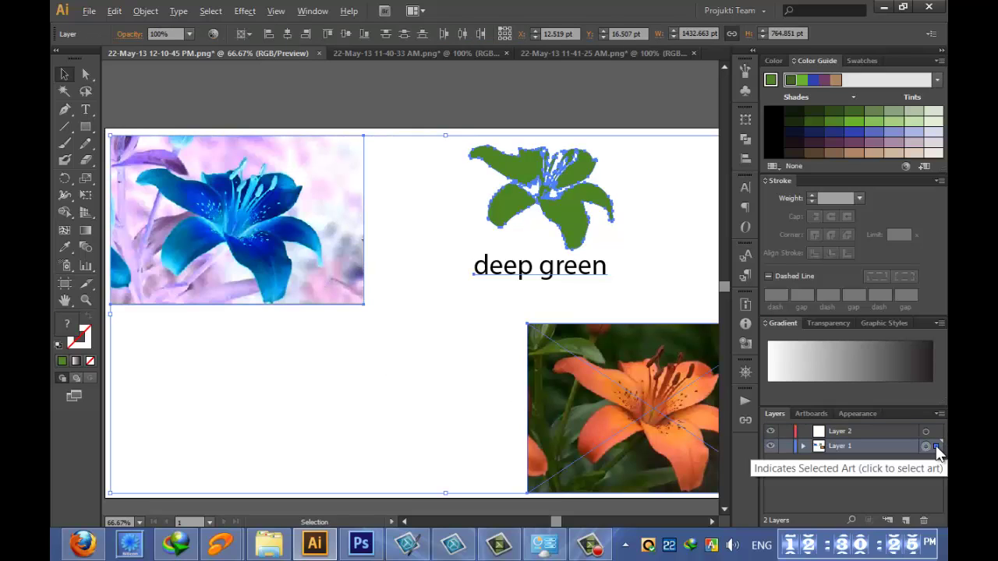
drag(935, 428, 935, 429)
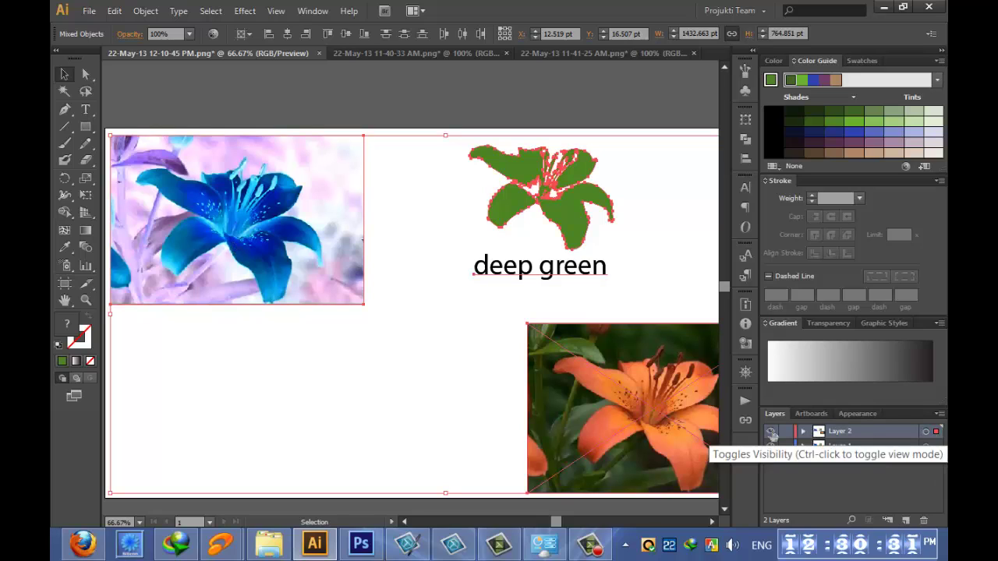
click(772, 446)
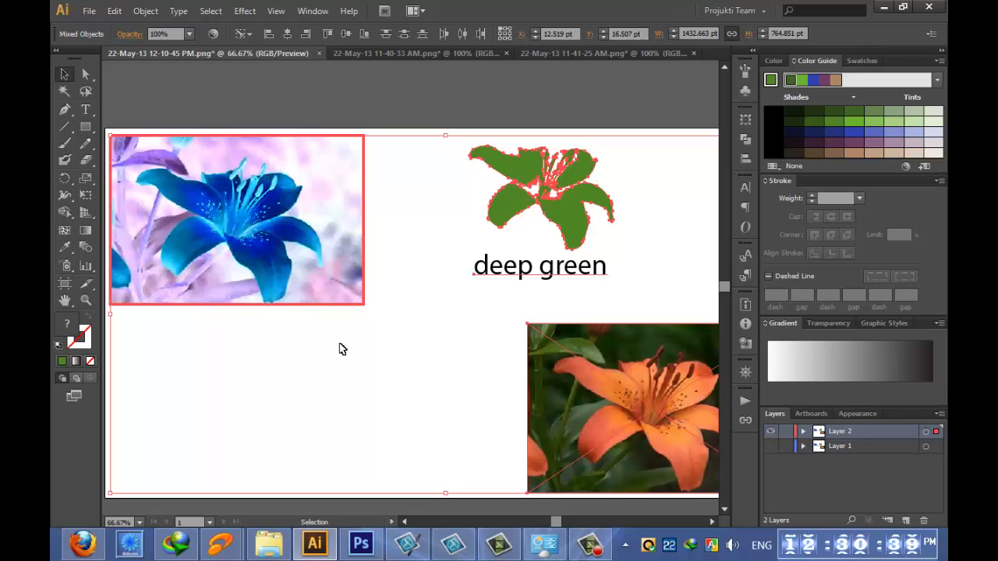
- Apply Image Trace with the default preset to the inverted flower image on Layer 2
click(291, 373)
click(297, 246)
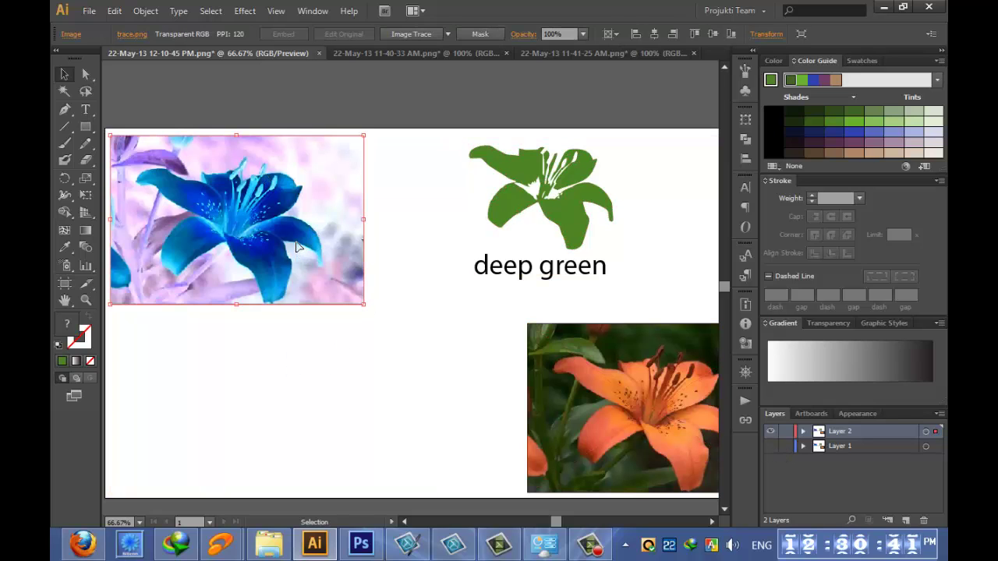
click(411, 34)
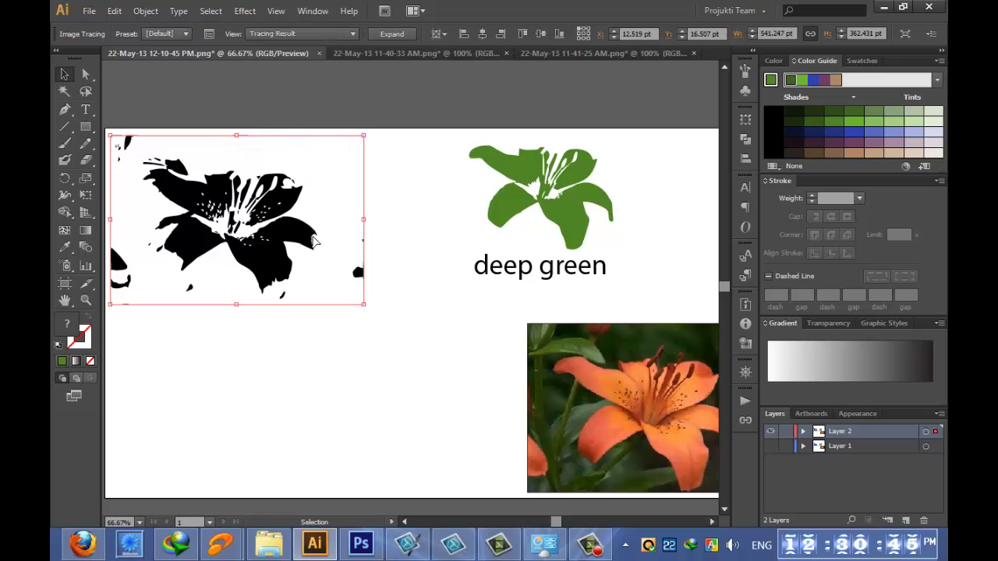
key(ctrl+equal)
key(ctrl+equal)
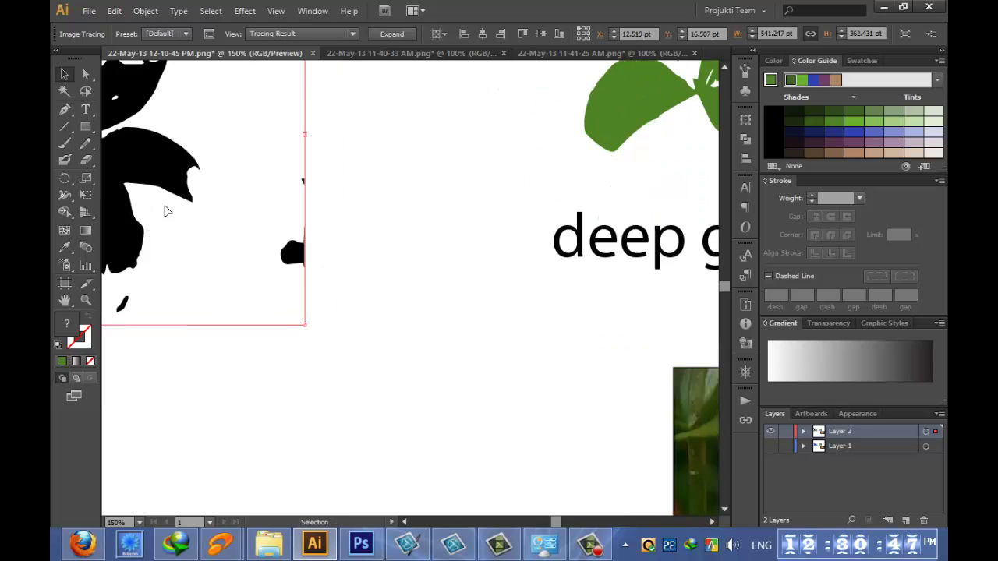
drag(260, 252, 612, 367)
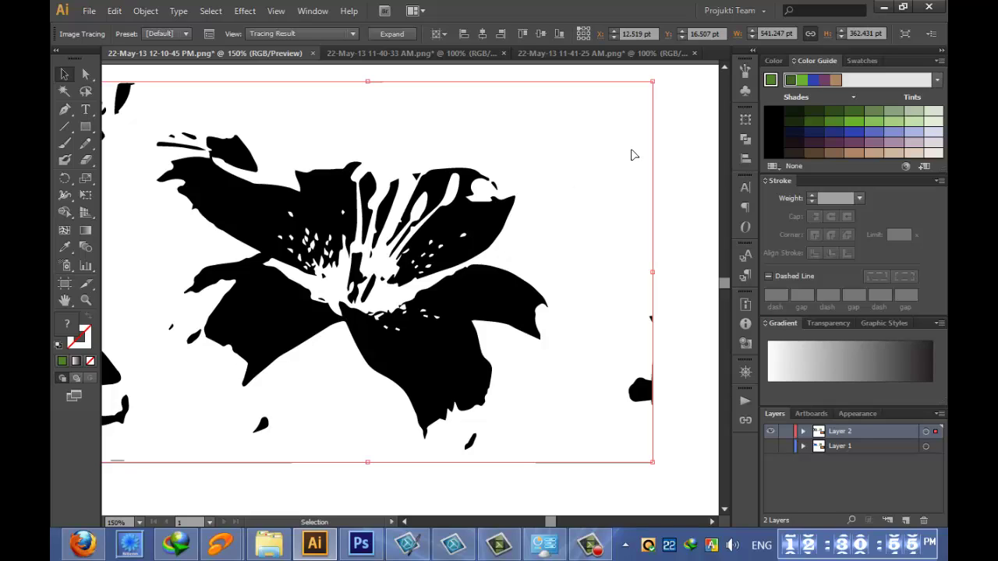
- Set the flower tracing's threshold to 161 with white ignored, and expand the tracing into editable paths
click(209, 33)
drag(571, 96, 654, 99)
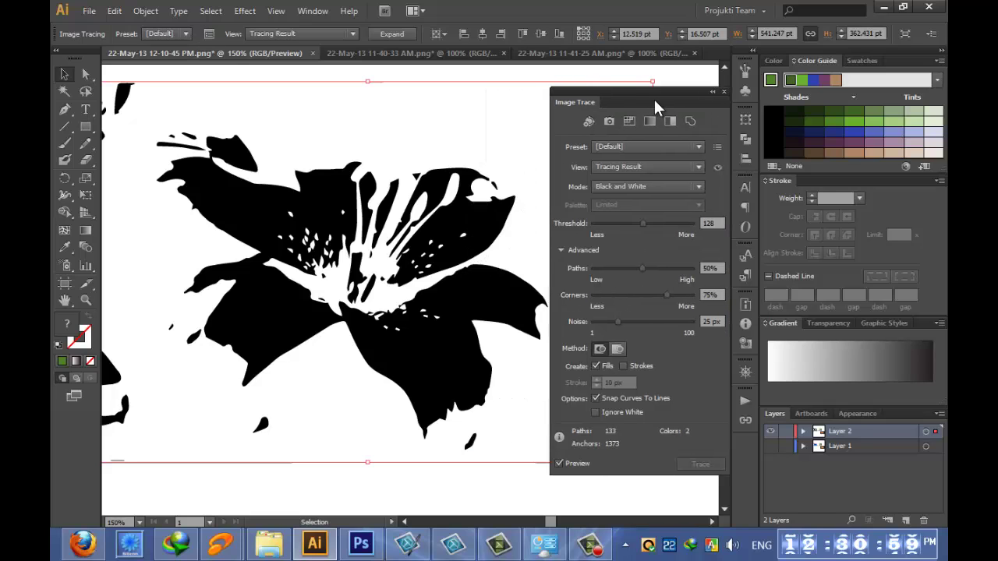
drag(643, 223, 655, 224)
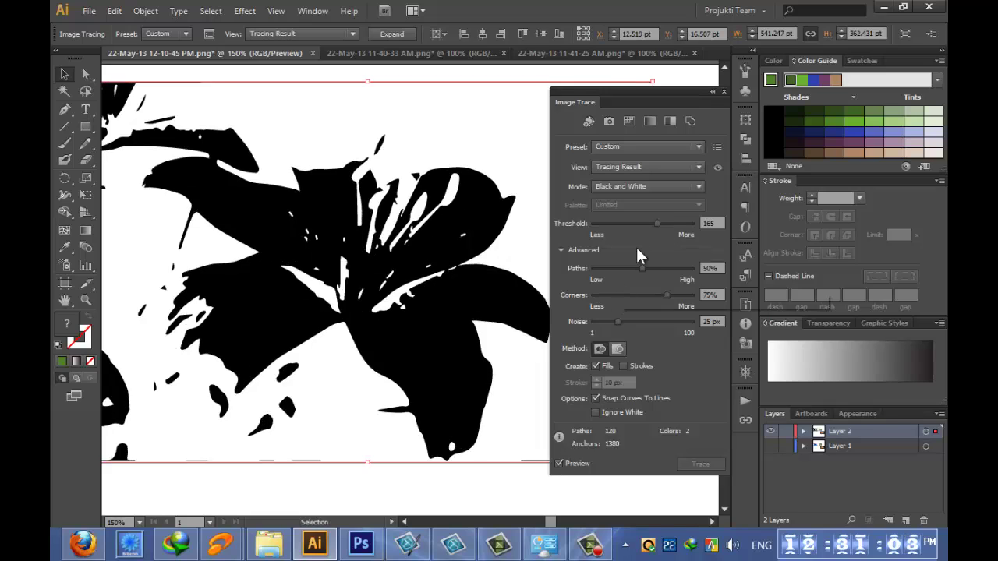
drag(657, 224, 652, 224)
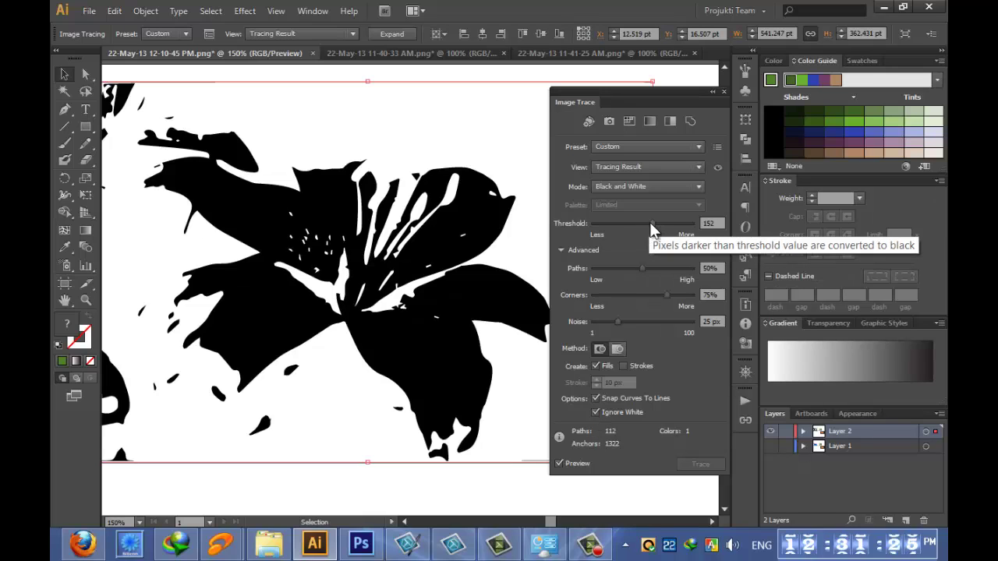
drag(652, 224, 648, 223)
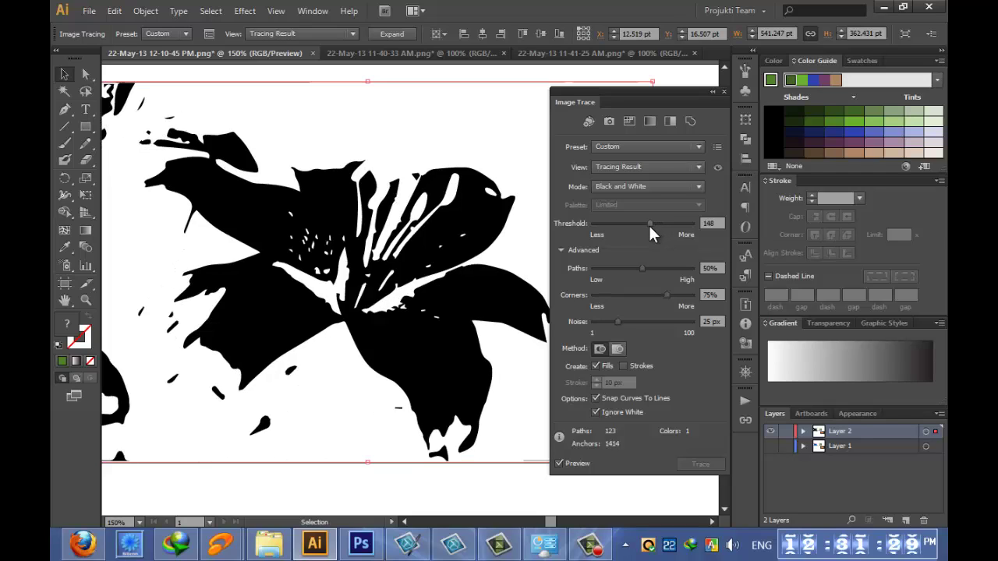
drag(649, 223, 653, 223)
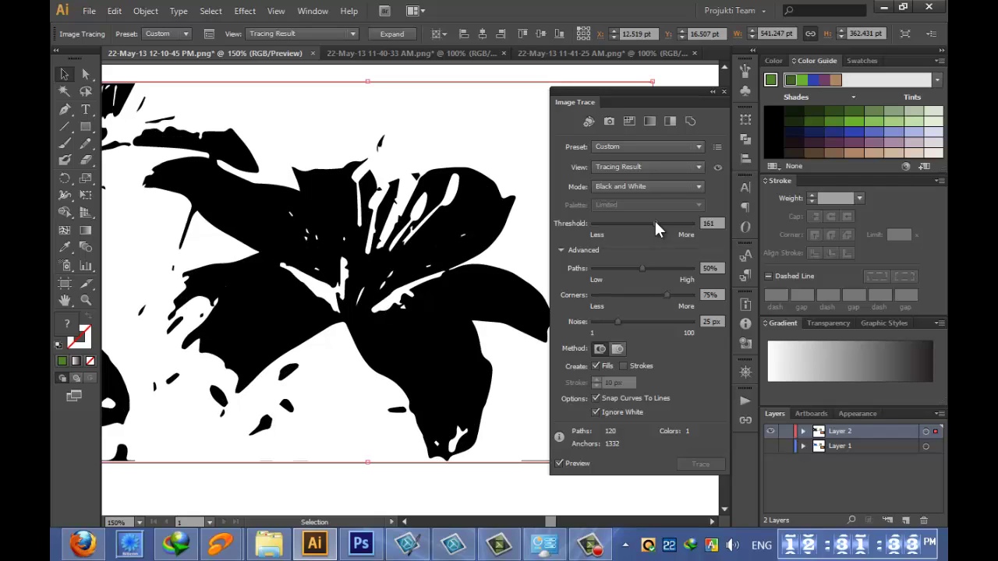
click(725, 90)
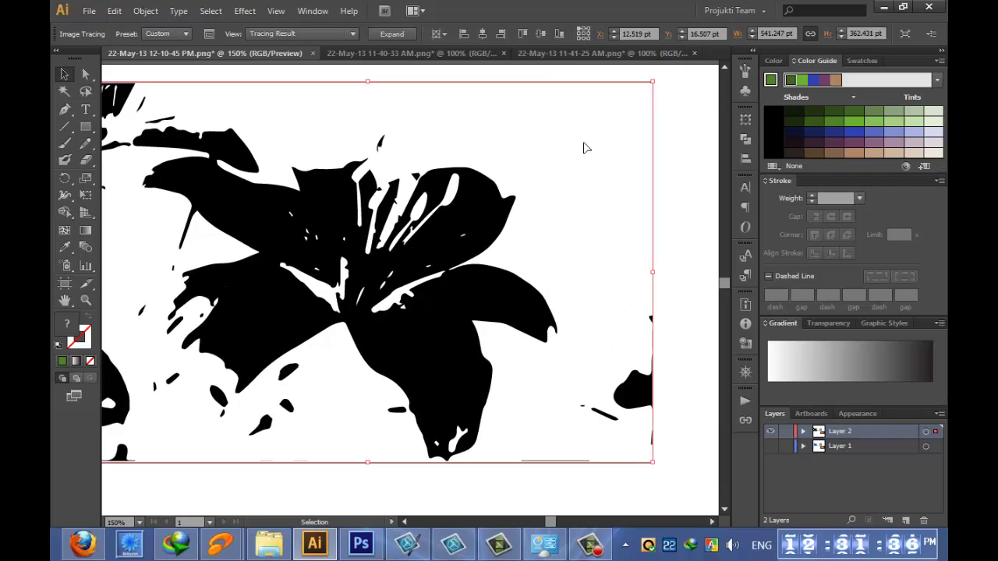
click(392, 35)
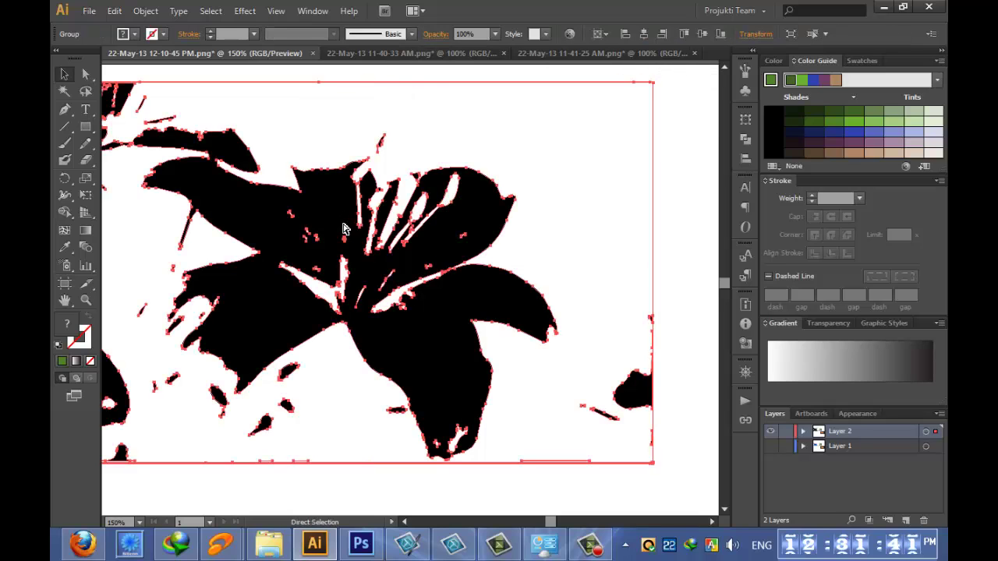
- Erase the stray background shapes around the traced flower with the Eraser tool, and deselect the artwork
key(ctrl+minus)
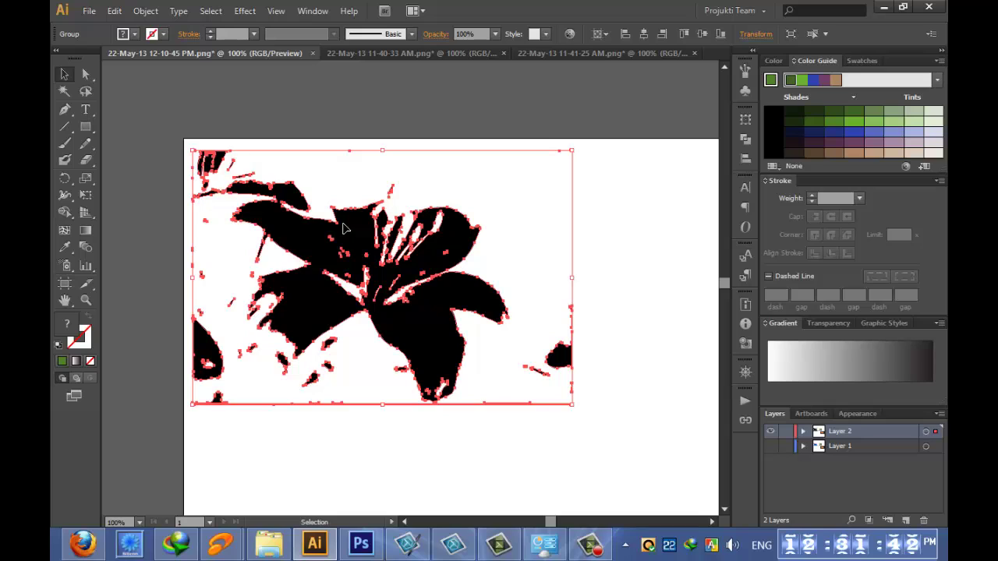
click(82, 161)
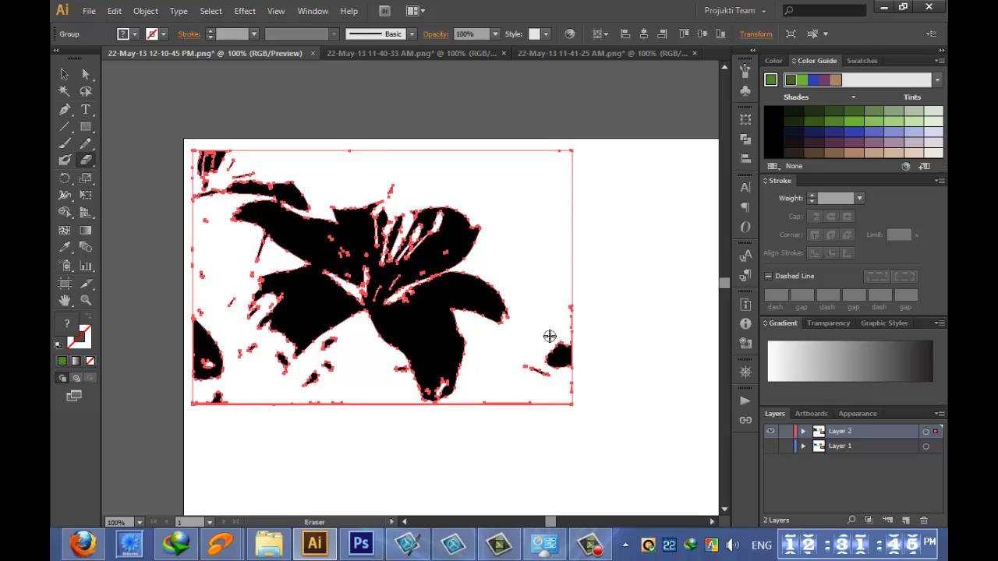
mouse_move(549, 336)
mouse_down()
mouse_move(564, 283)
mouse_move(575, 358)
mouse_move(565, 384)
mouse_move(557, 333)
mouse_move(563, 368)
mouse_move(564, 347)
mouse_move(524, 367)
mouse_move(577, 383)
mouse_up()
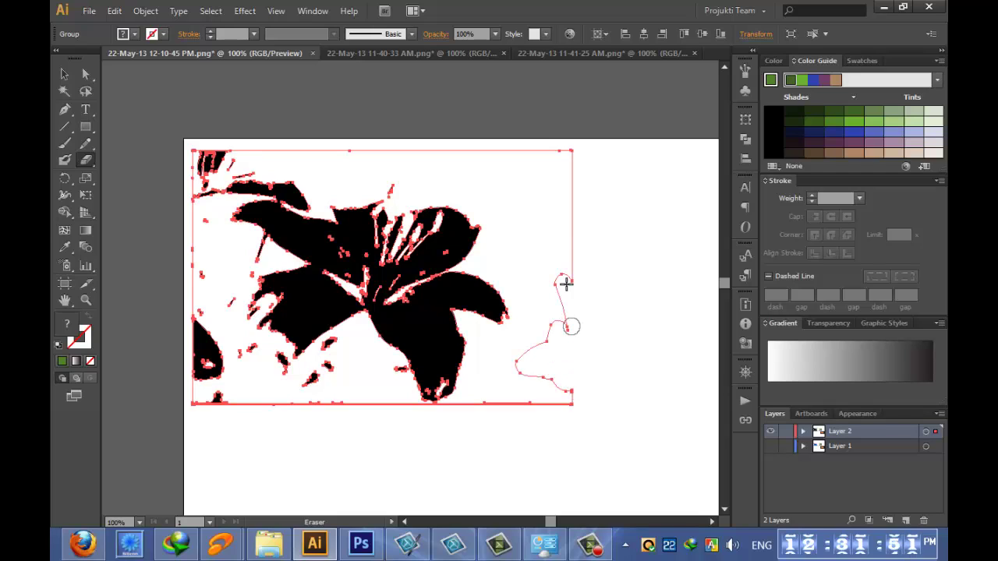
mouse_move(250, 161)
mouse_down()
mouse_move(199, 156)
mouse_move(221, 168)
mouse_move(192, 172)
mouse_move(211, 182)
mouse_up()
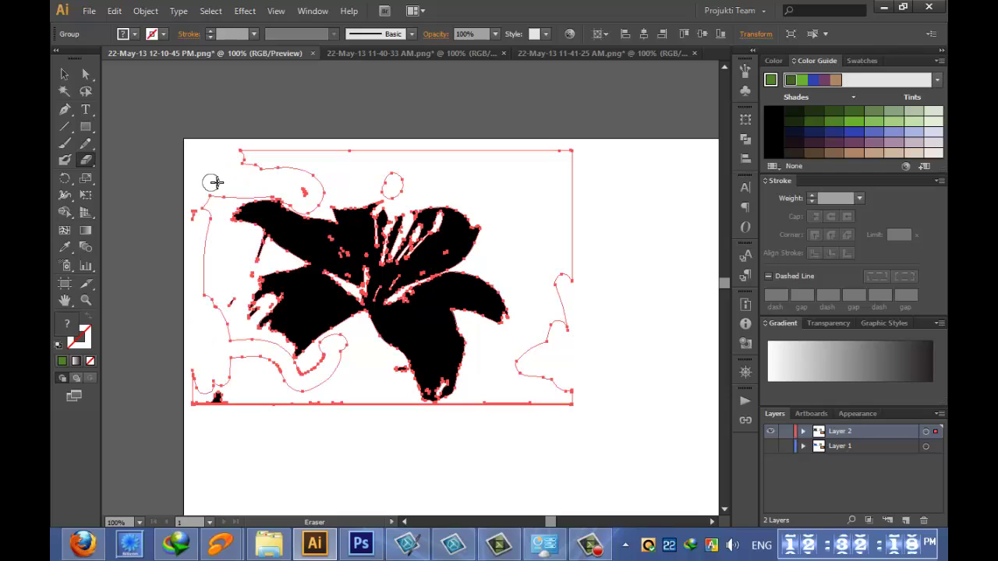
mouse_move(256, 258)
mouse_down()
mouse_move(223, 314)
mouse_move(213, 390)
mouse_move(232, 402)
mouse_move(197, 403)
mouse_move(196, 362)
mouse_move(254, 399)
mouse_move(296, 408)
mouse_move(432, 415)
mouse_move(602, 401)
mouse_up()
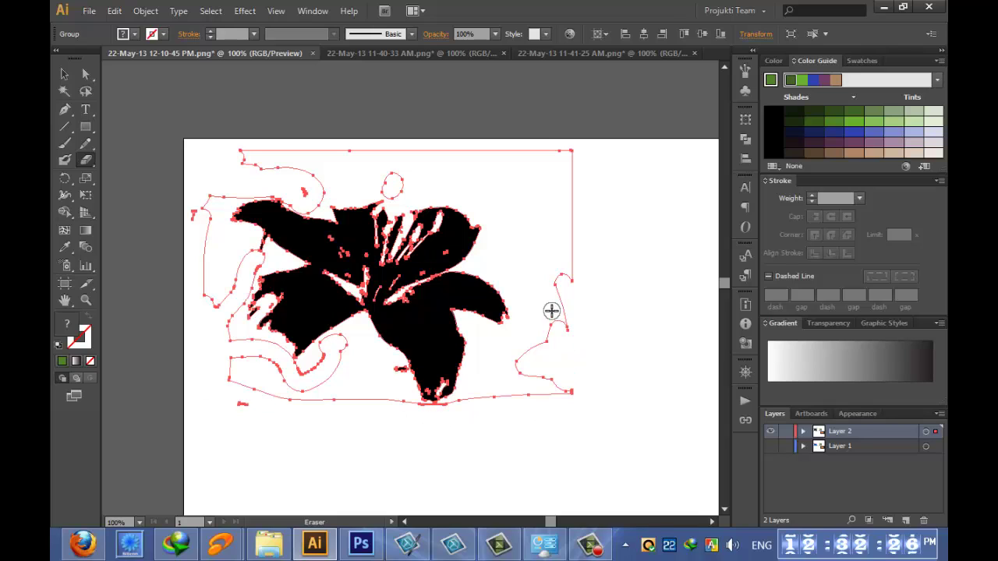
key(ctrl+shift+a)
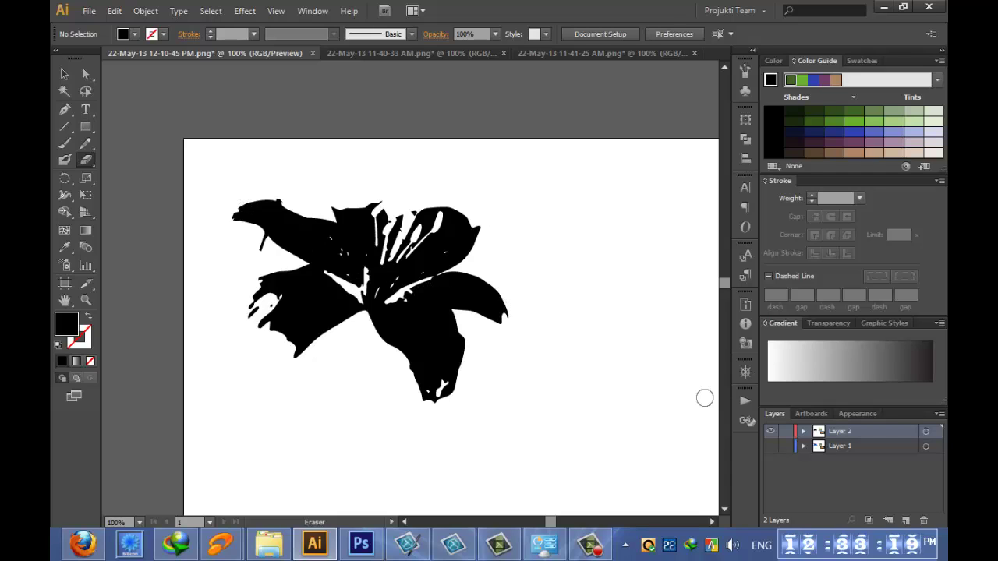
- Show and lock Layer 1 as a reference beneath the traced flower, and activate the Pen tool
click(772, 447)
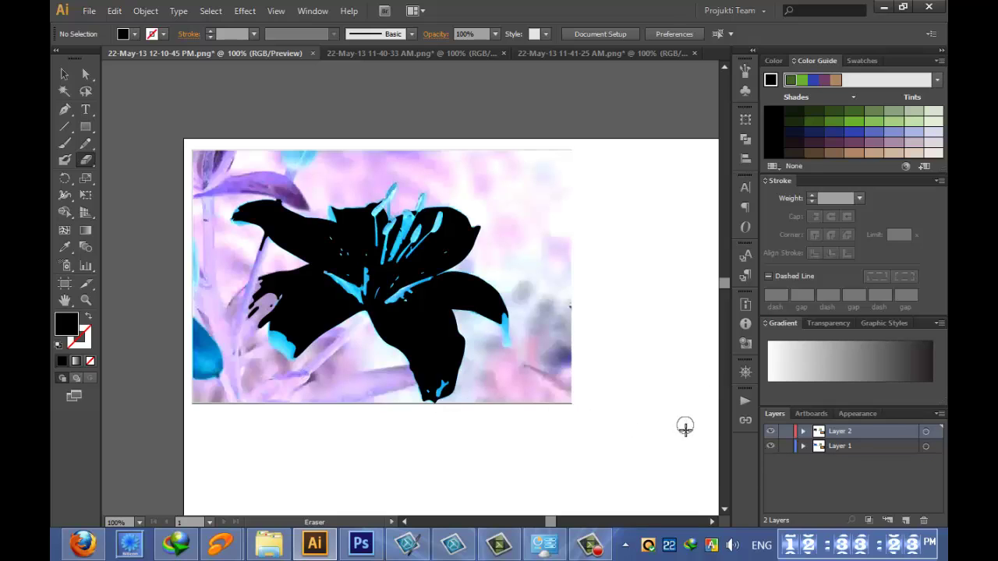
click(785, 446)
click(65, 110)
click(324, 267)
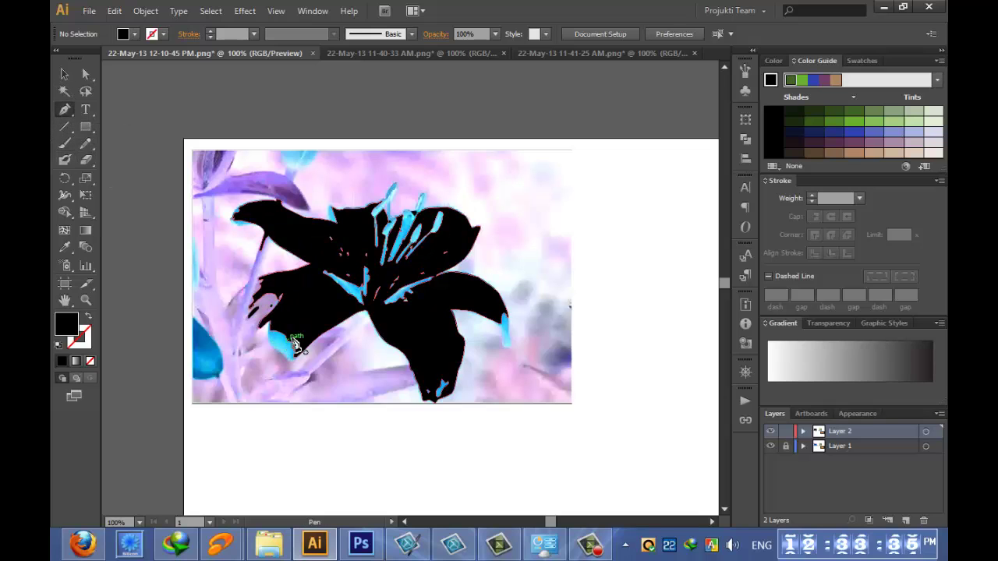
click(324, 340)
key(ctrl+z)
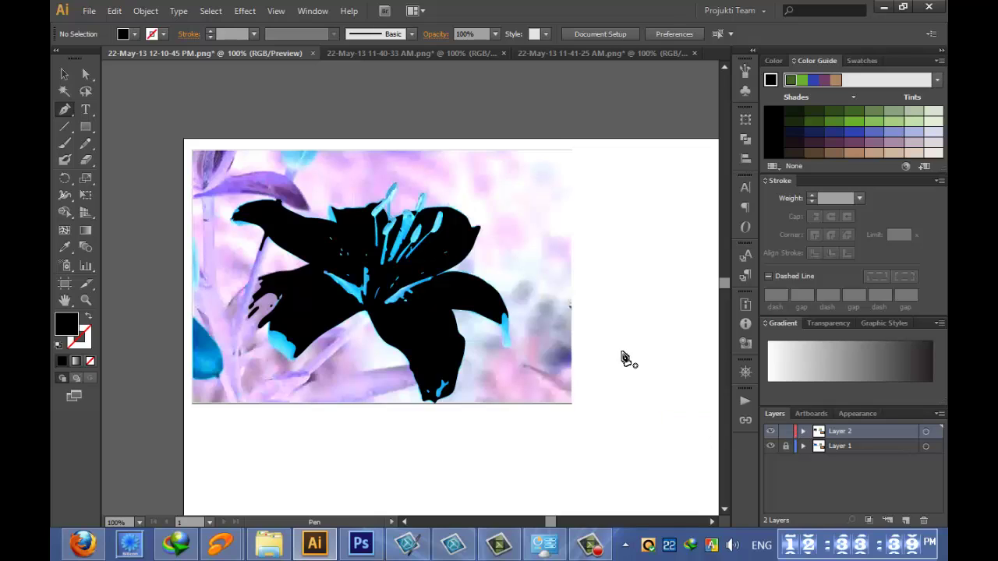
- Draw a closed black Pen shape over the uncovered blue tip of the lower-left petal, following the petal's outer edge
key(ctrl)
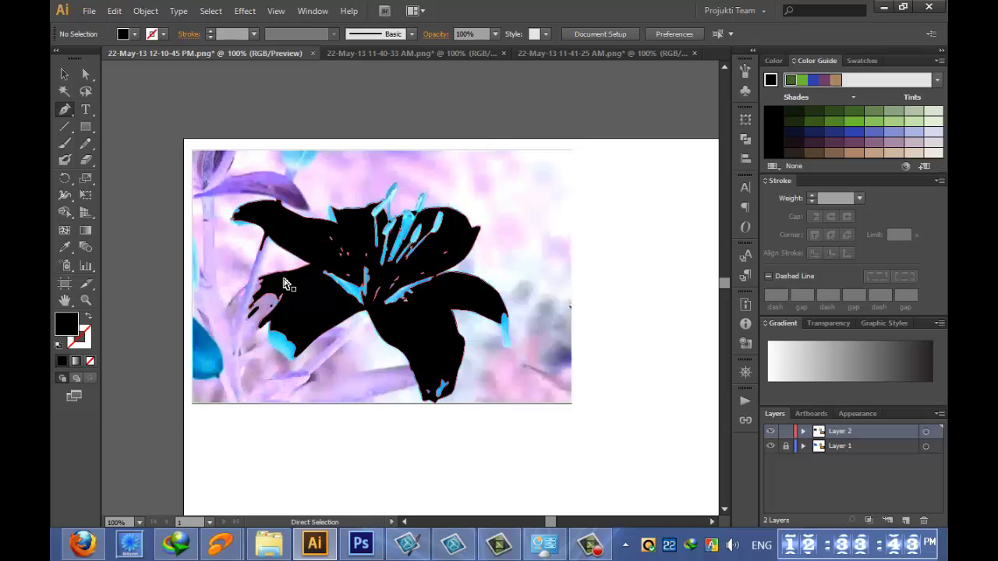
key(ctrl+plus)
key(ctrl+plus)
key(ctrl+plus)
drag(173, 322, 517, 212)
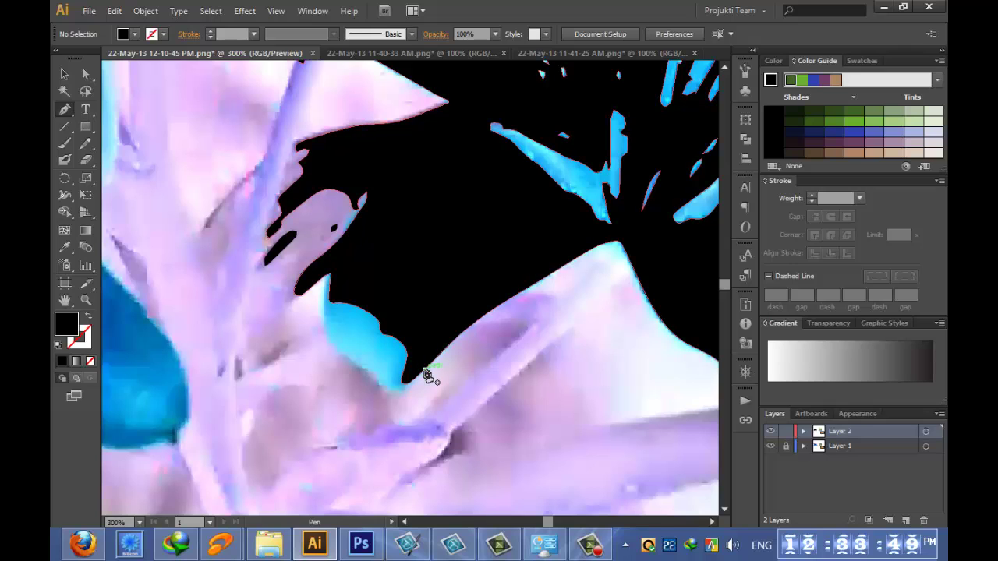
click(425, 371)
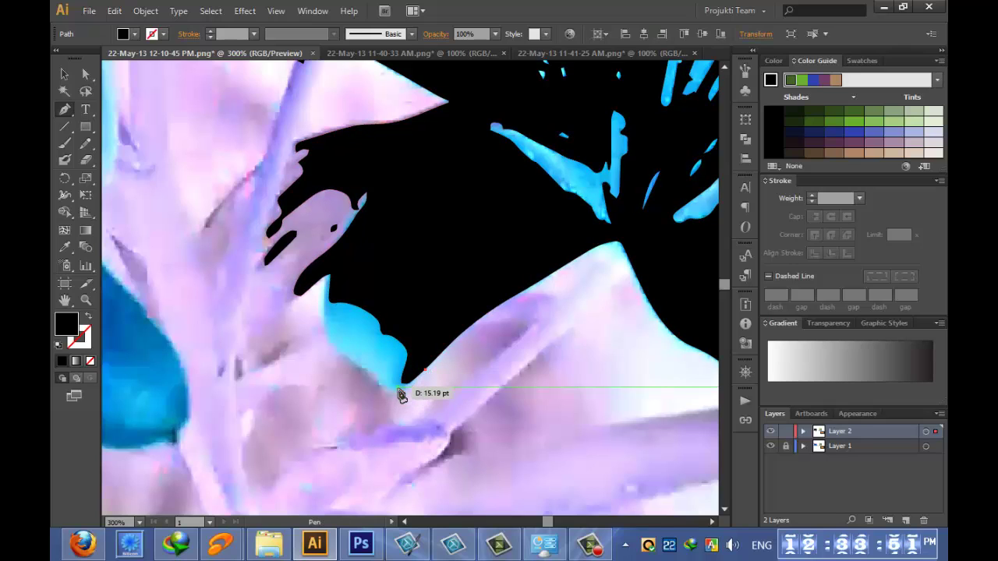
click(399, 389)
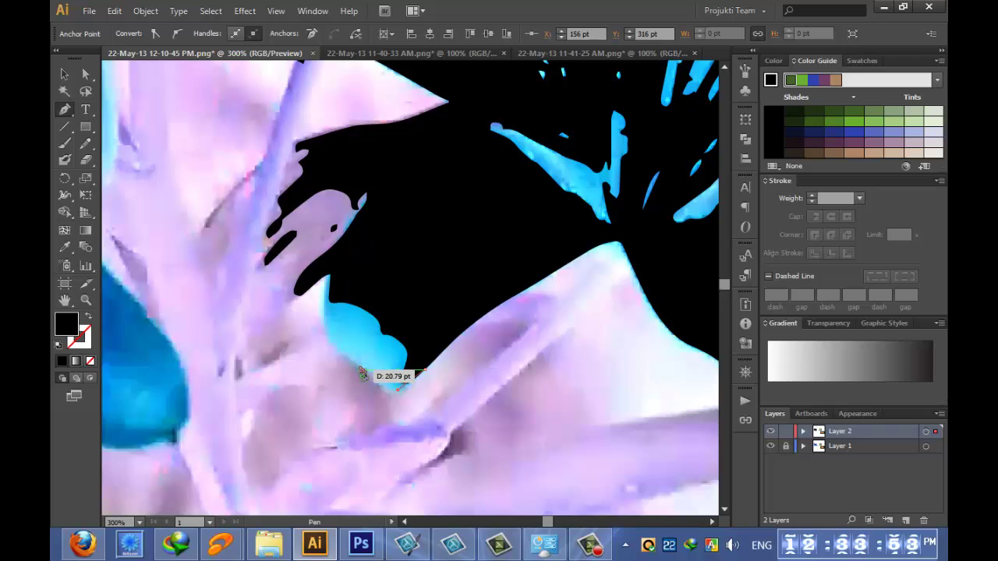
click(358, 367)
drag(356, 356, 326, 332)
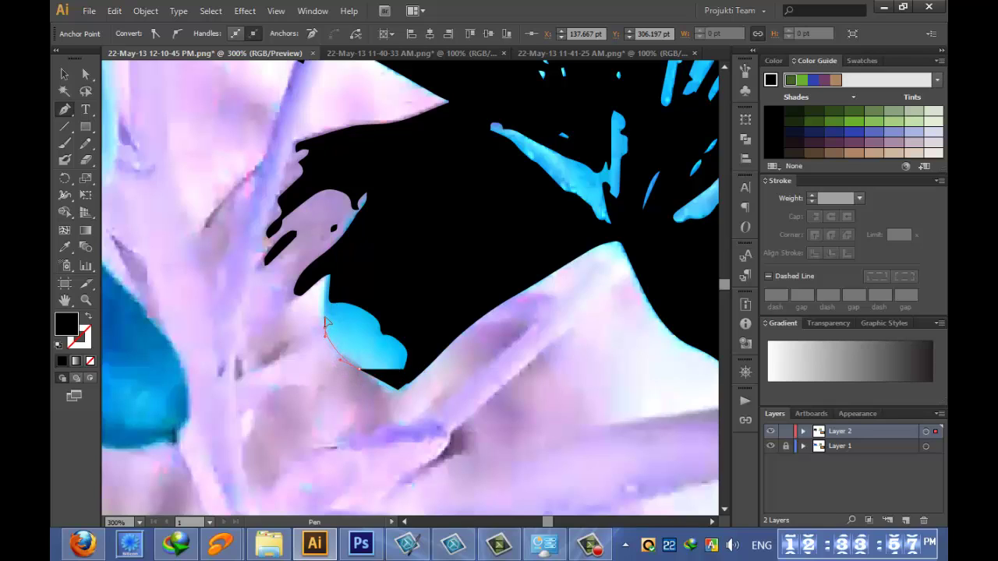
click(320, 316)
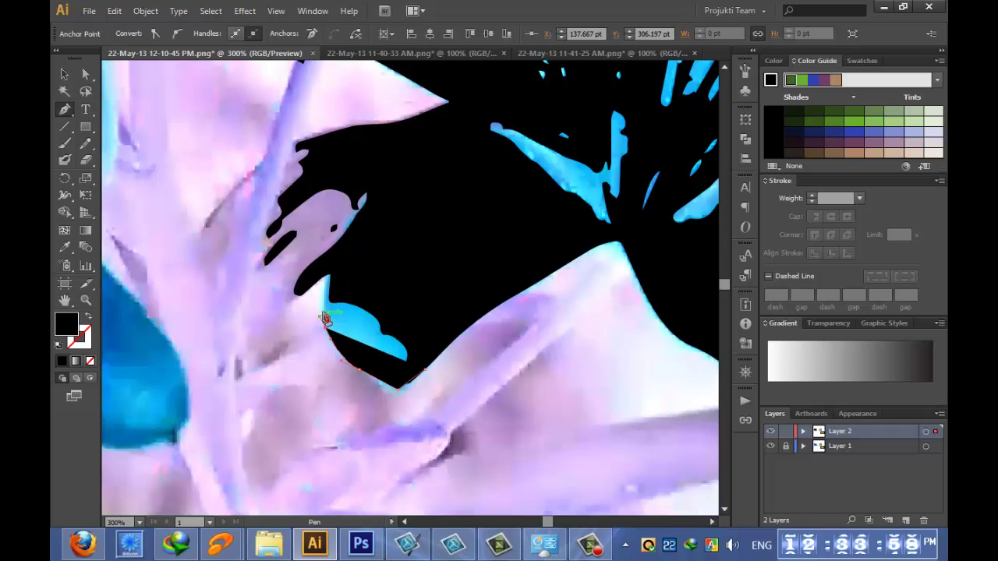
click(336, 267)
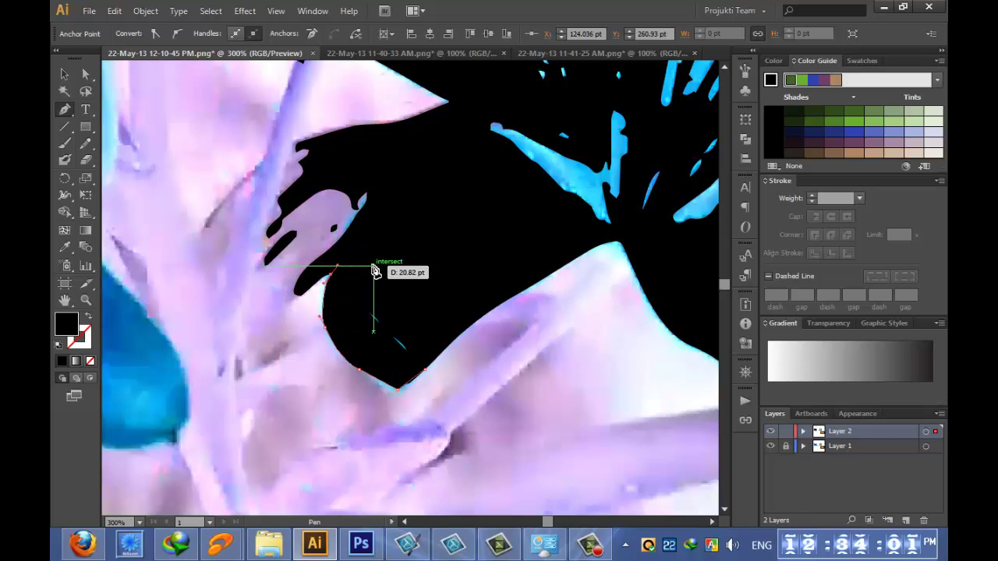
click(374, 267)
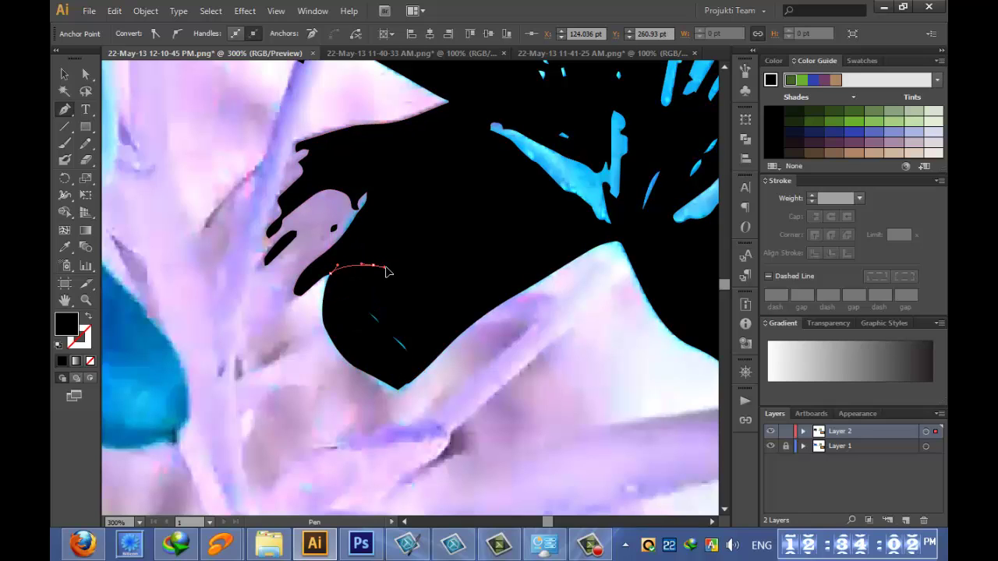
click(426, 372)
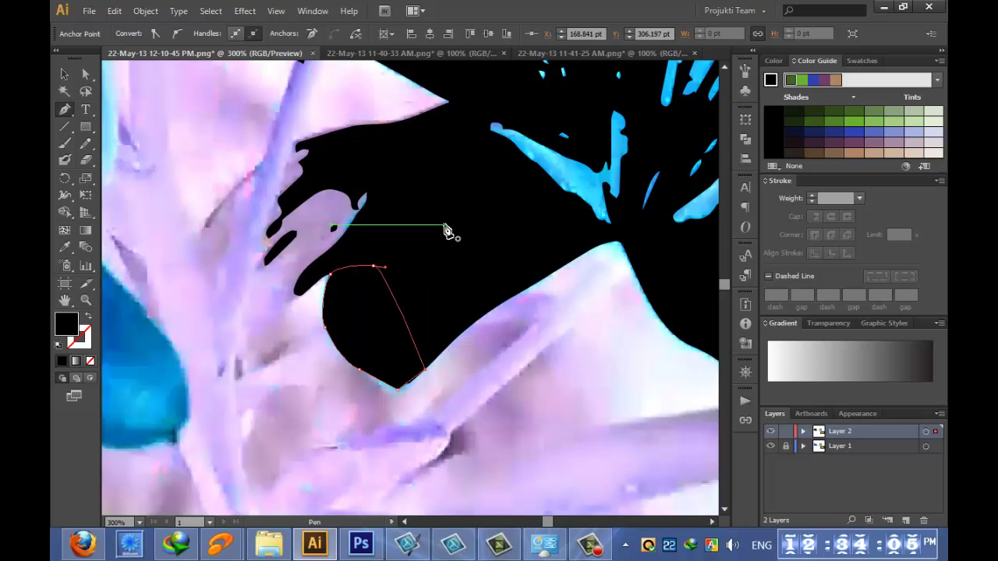
- Draw a closed black Pen shape over the uncovered tip of the right drooping petal, overlapping the traced petal
key(space)
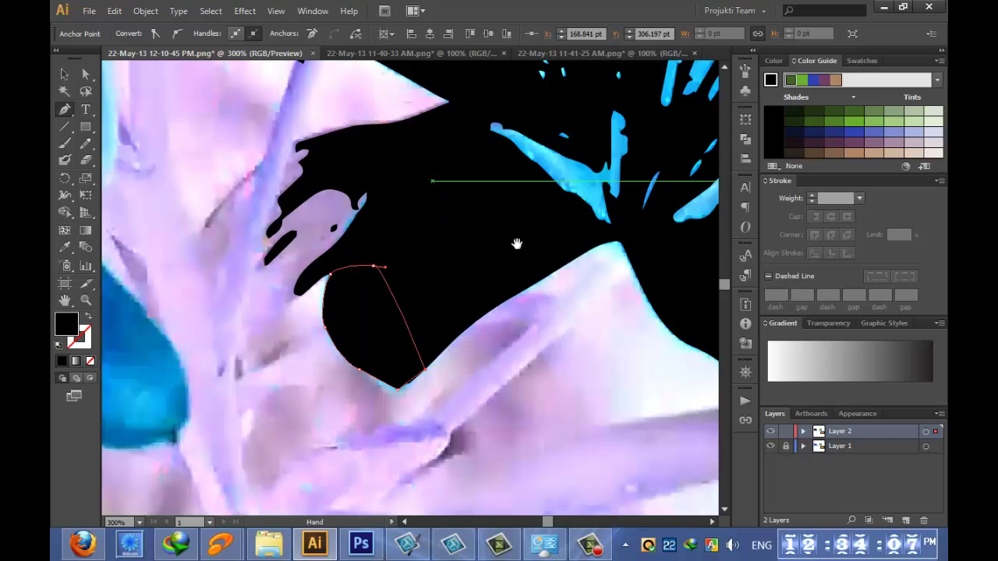
drag(516, 245, 211, 206)
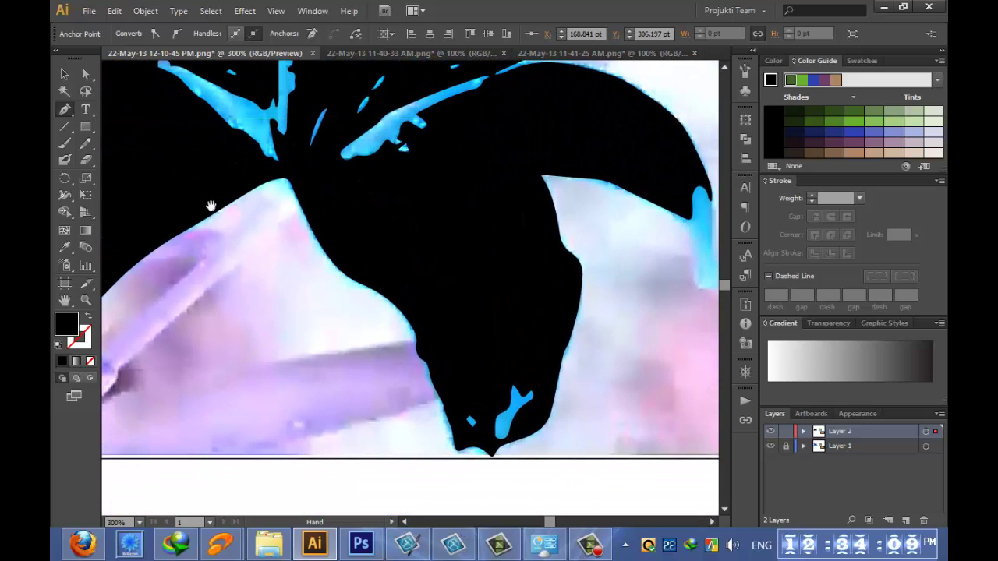
drag(522, 301, 414, 325)
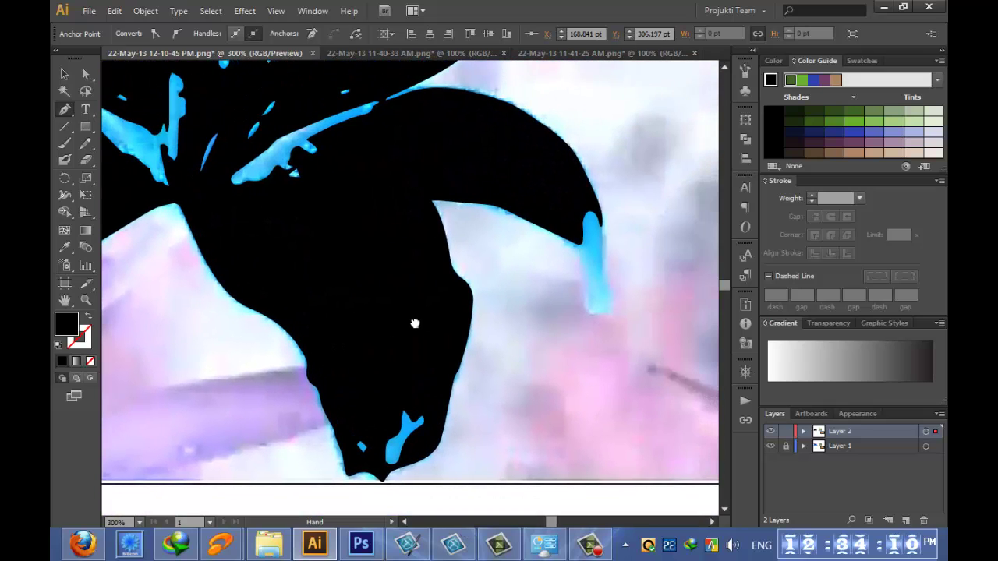
click(561, 229)
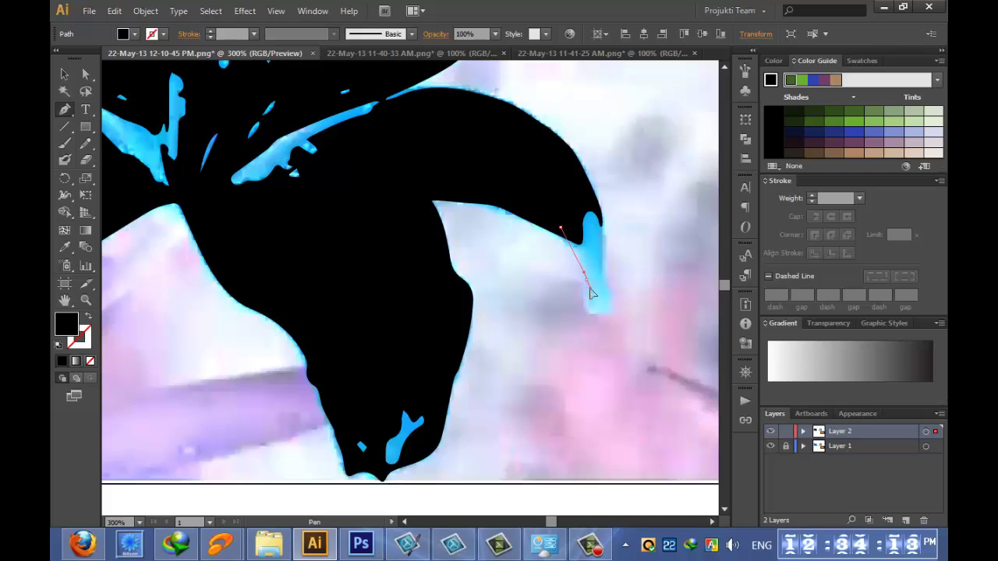
click(591, 299)
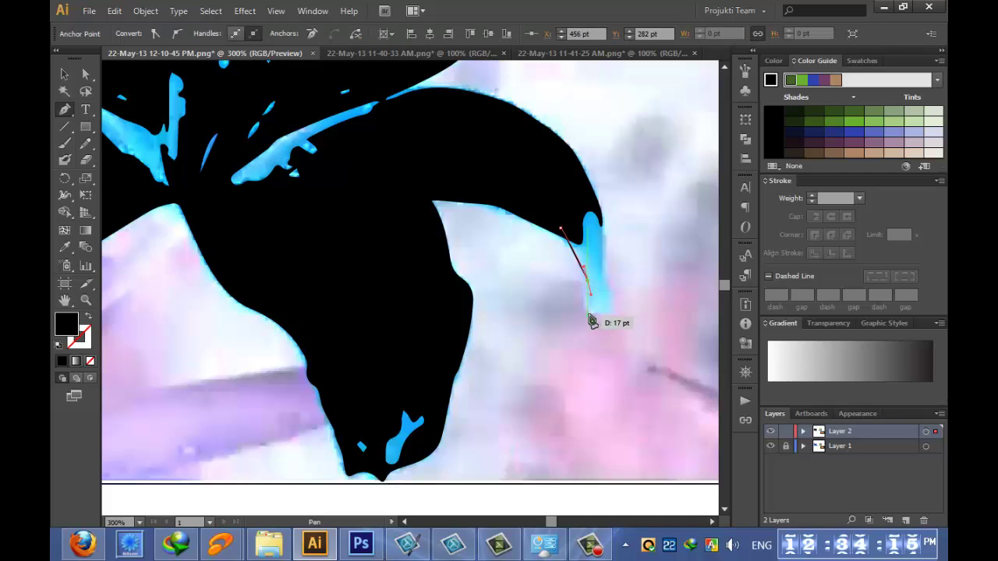
click(589, 311)
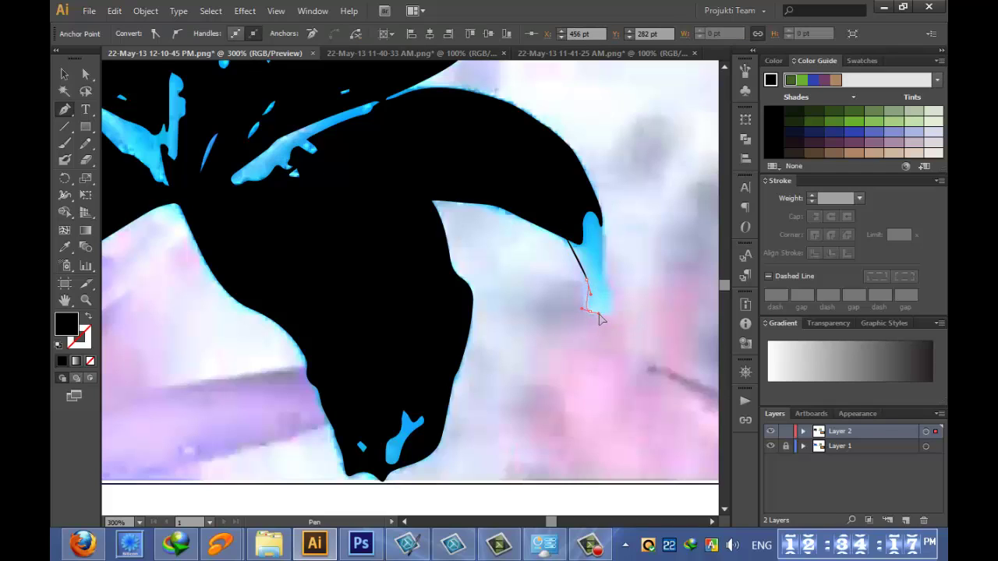
drag(599, 314, 610, 295)
click(603, 226)
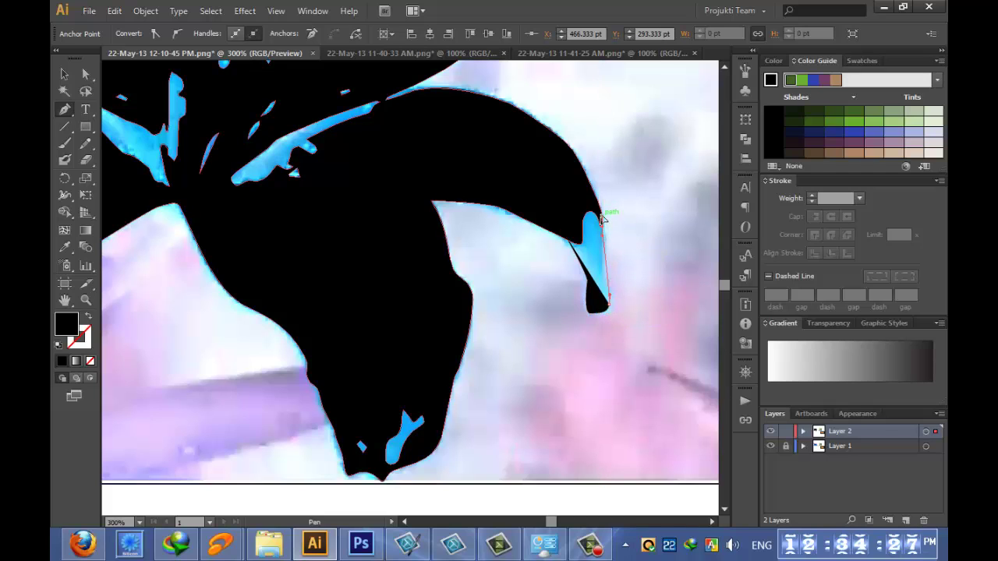
drag(587, 237, 590, 202)
click(587, 196)
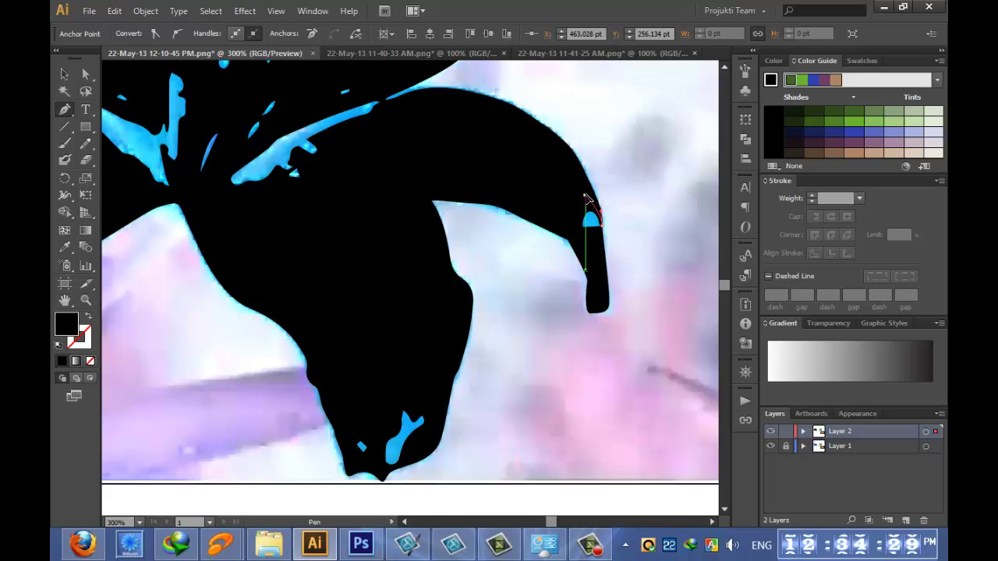
click(561, 229)
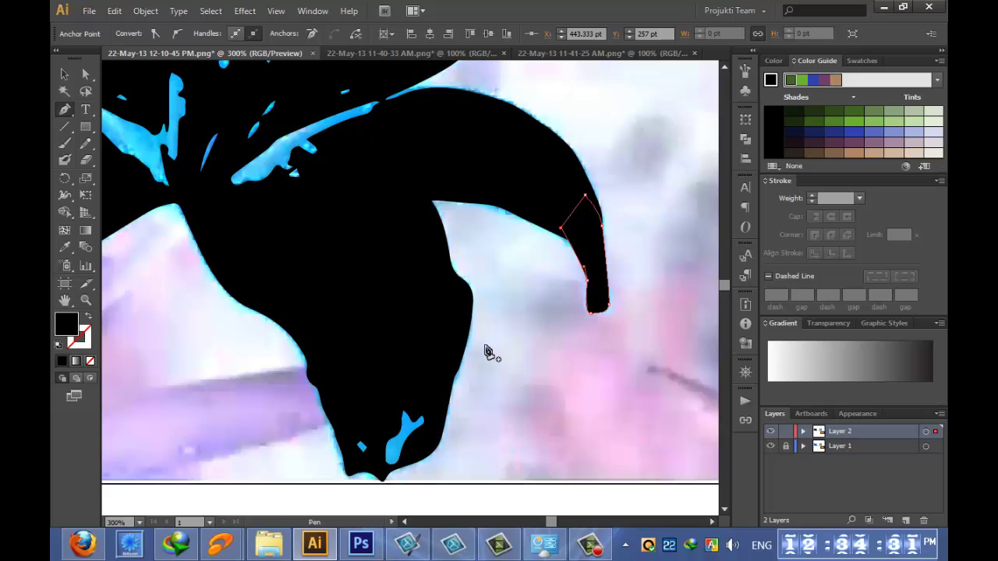
- Select both drawn petal-tip patches and combine them with the Pathfinder Unite shape mode
drag(479, 429, 571, 516)
key(ctrl+minus)
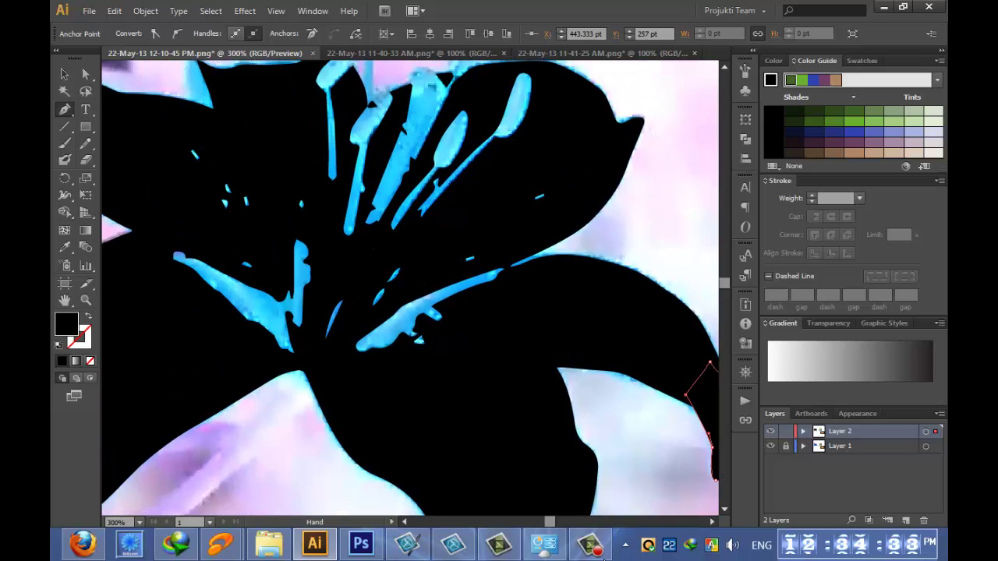
key(ctrl+0)
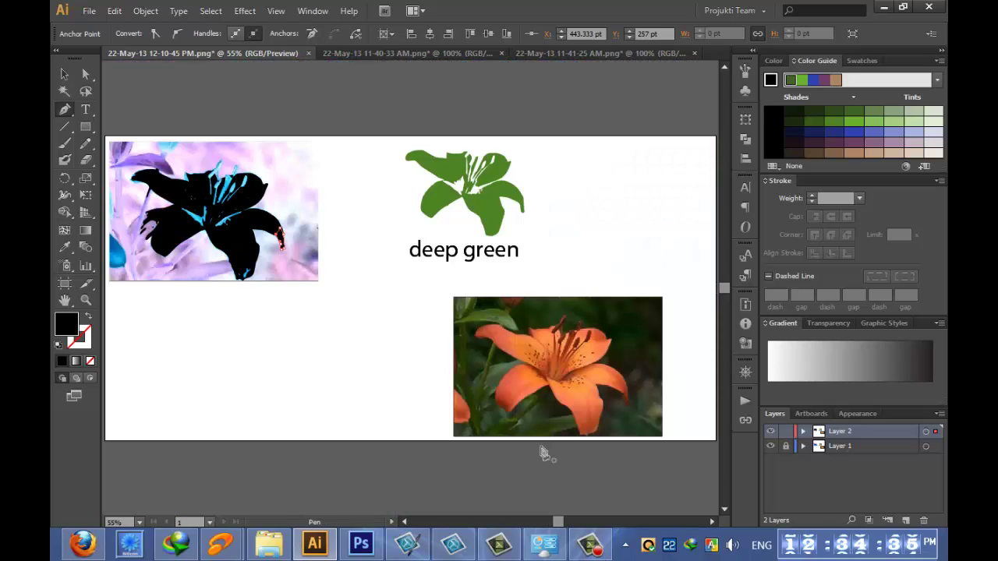
key(ctrl+plus)
key(ctrl+plus)
key(ctrl+plus)
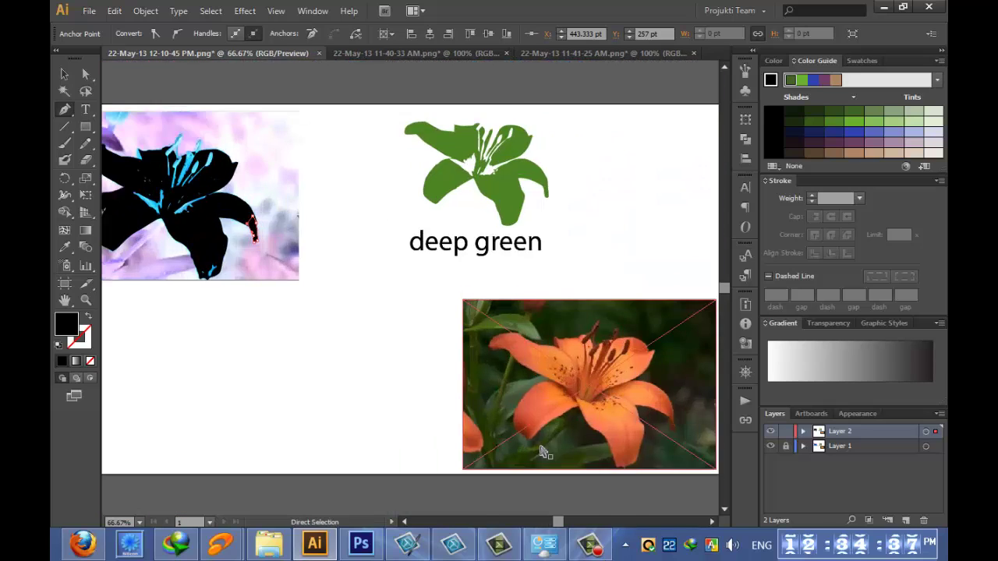
drag(189, 239, 689, 392)
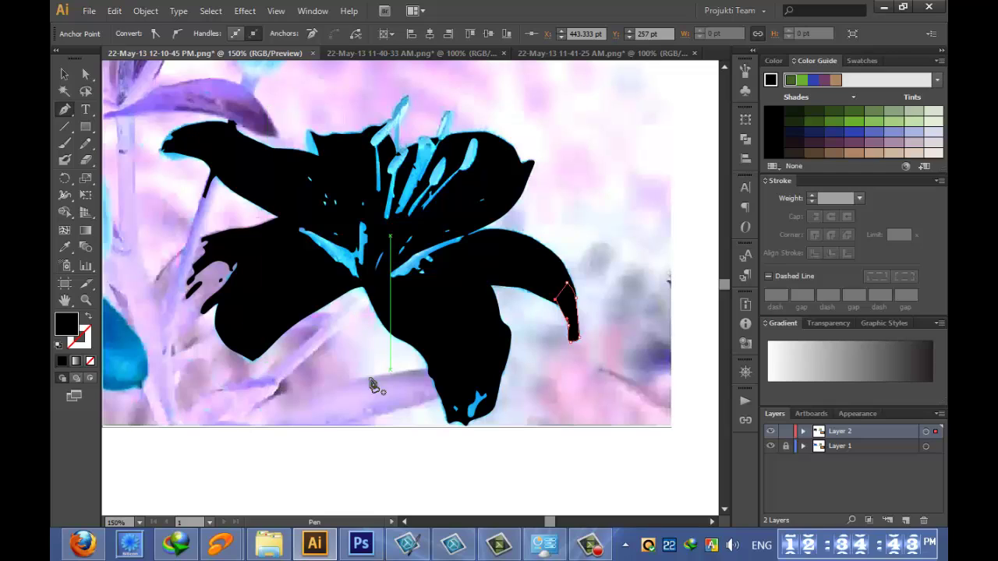
click(63, 78)
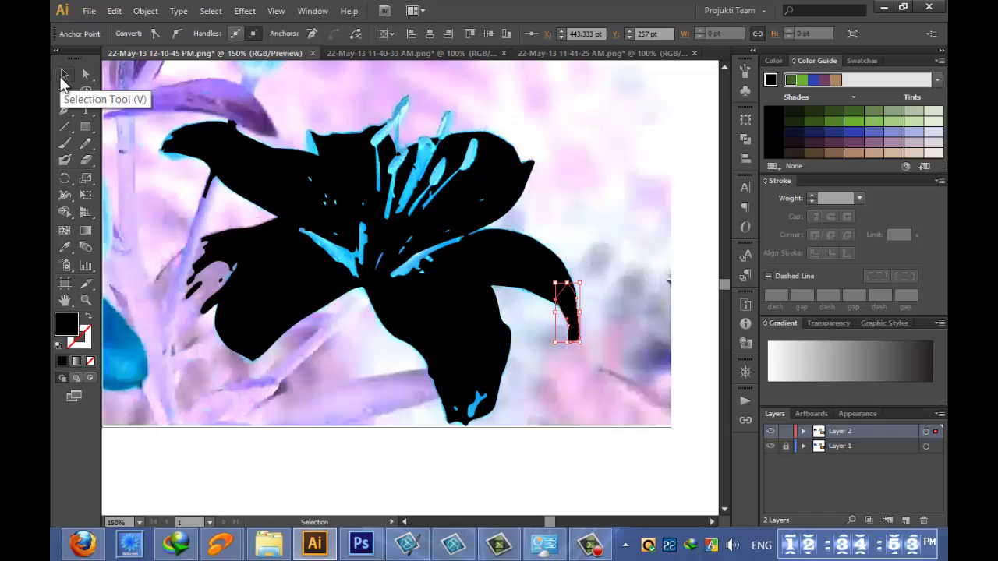
click(62, 78)
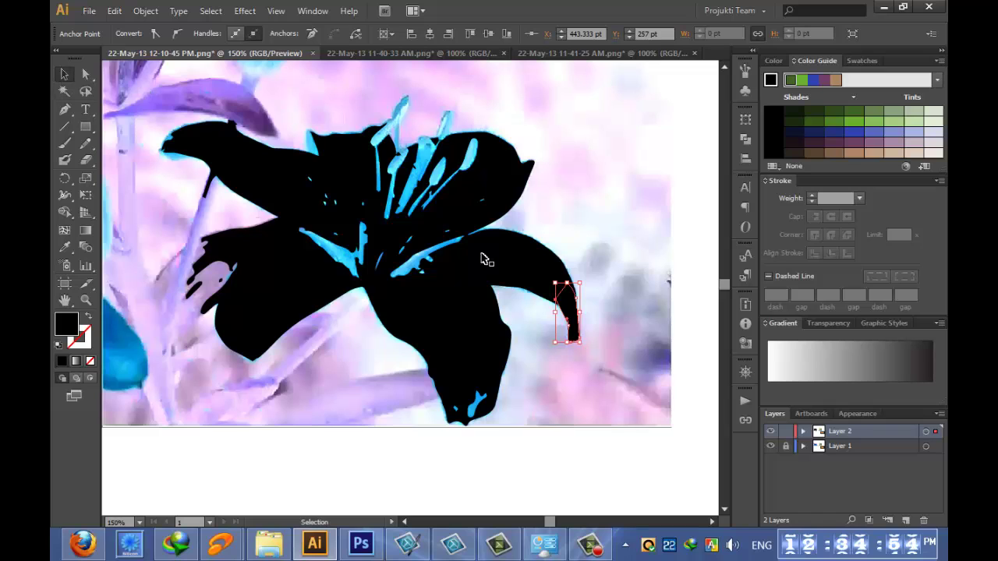
shift+click(261, 339)
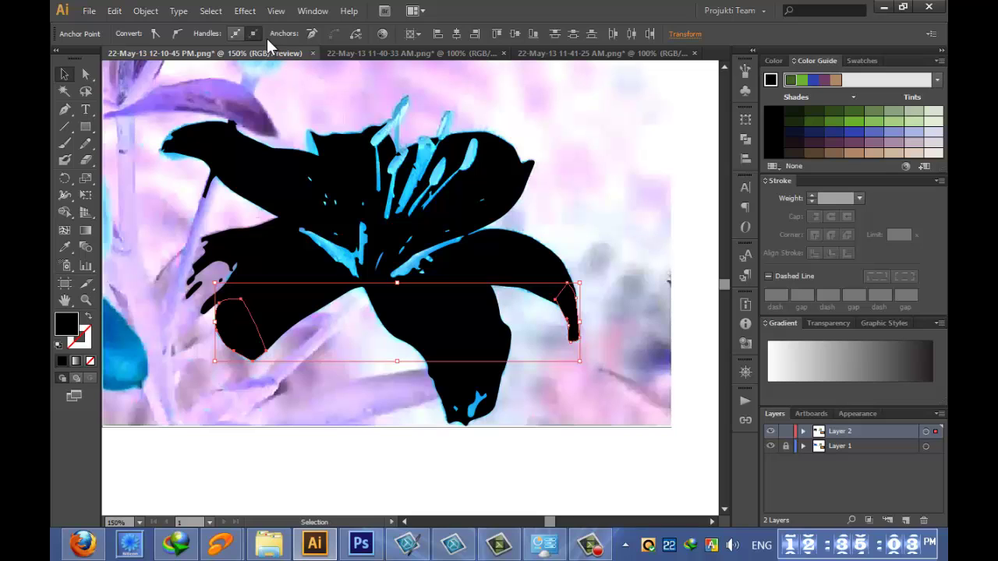
click(317, 17)
click(317, 17)
click(746, 139)
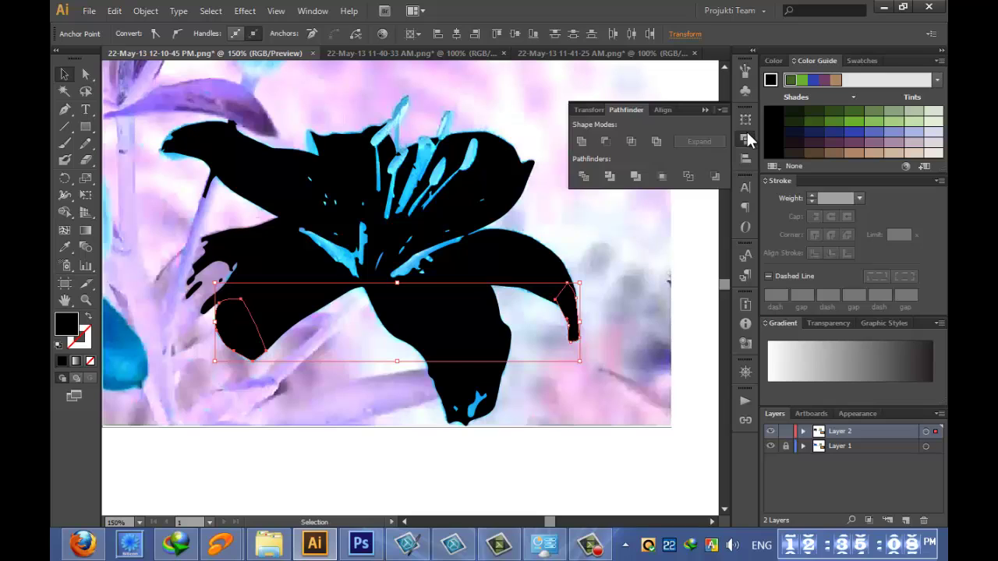
click(584, 142)
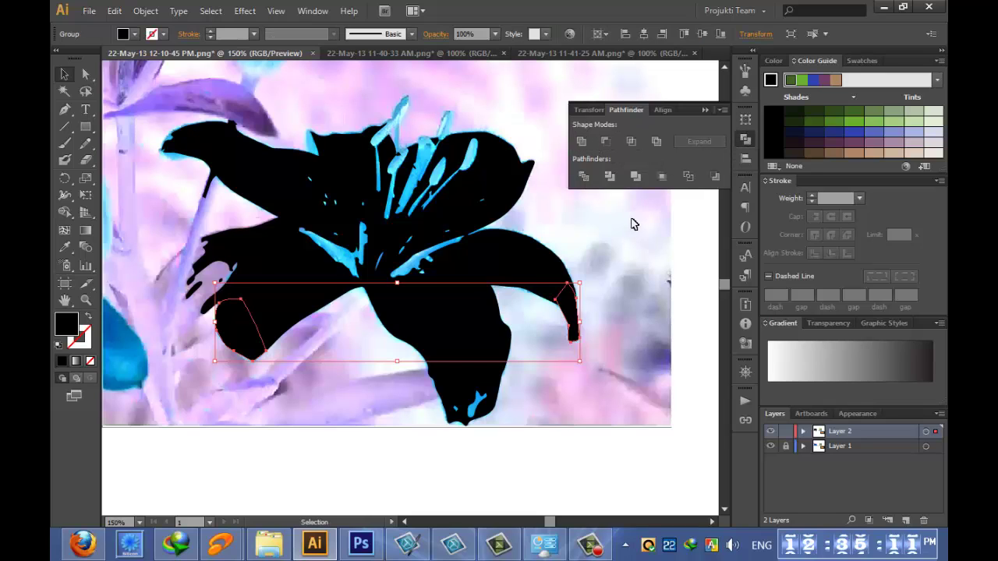
- Try to merge the paths of the traced flower group with Pathfinder Unite
click(221, 180)
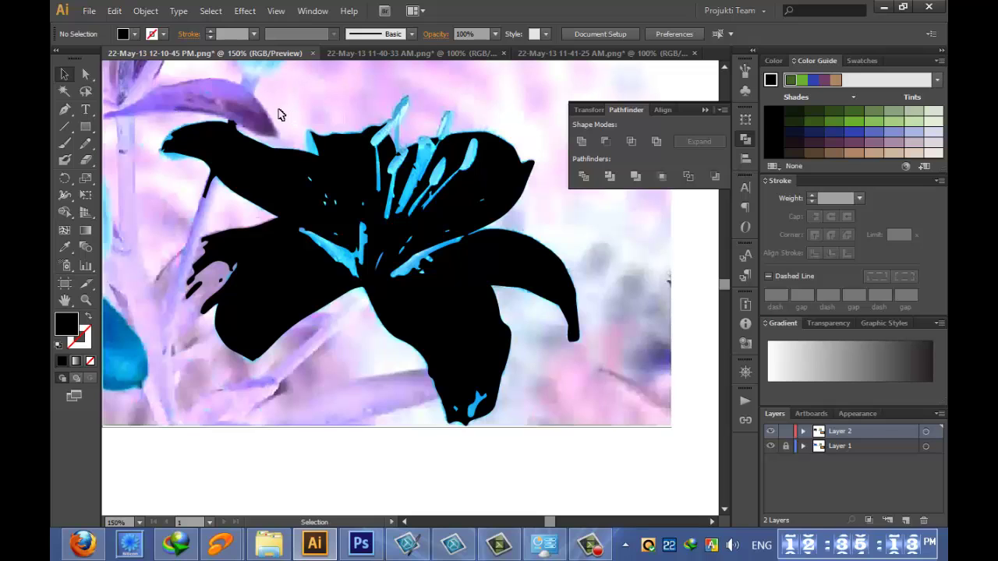
click(326, 221)
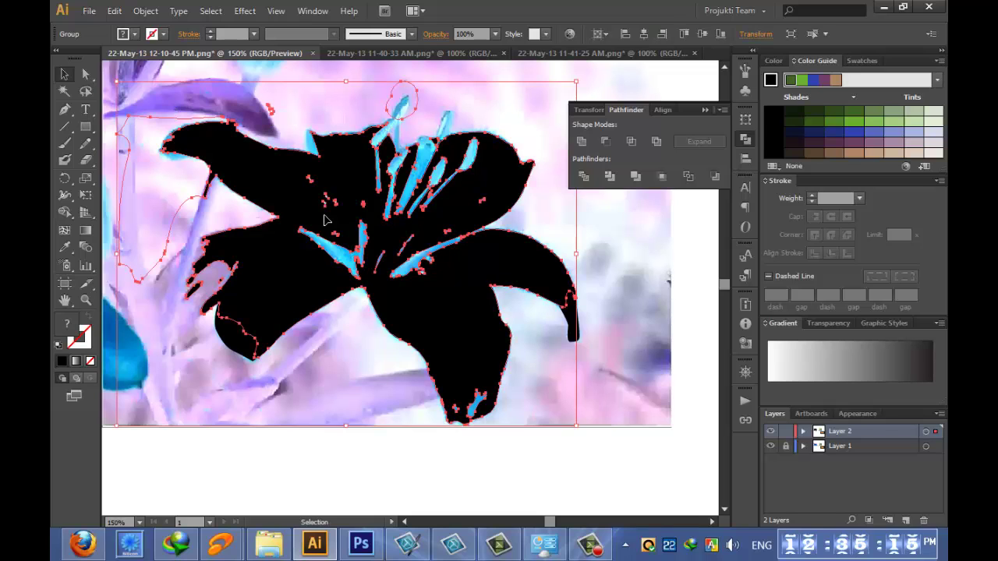
click(579, 143)
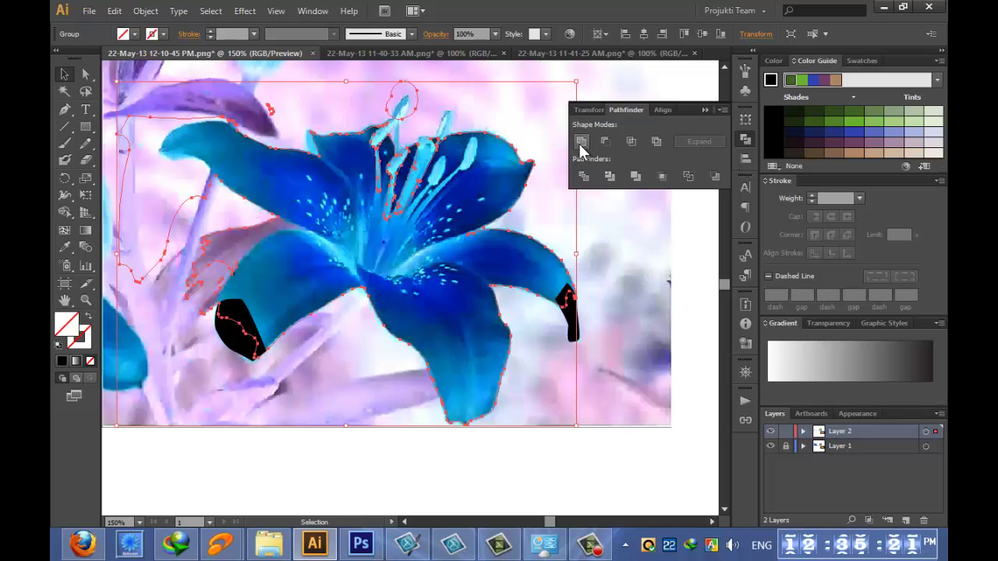
key(ctrl+z)
click(617, 266)
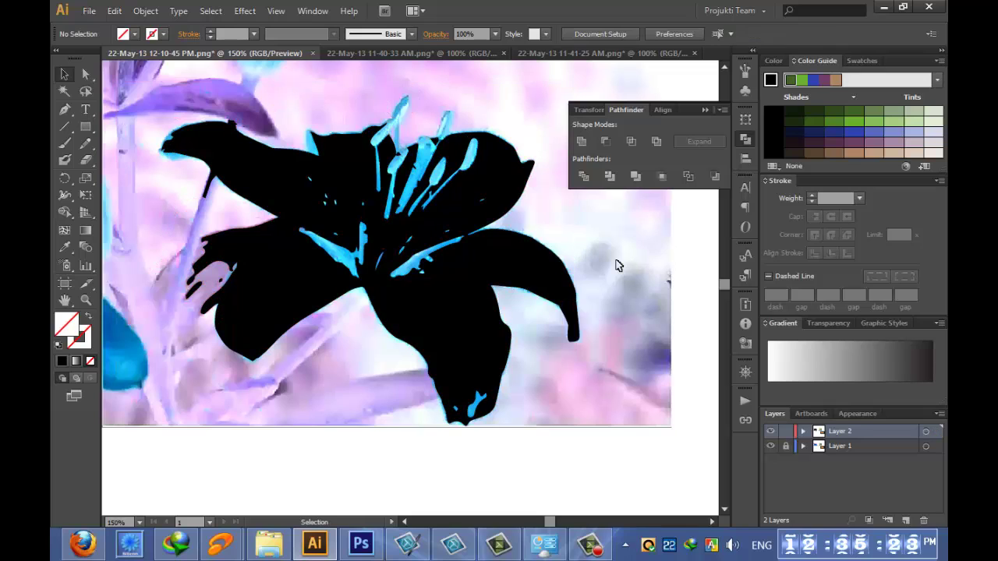
- Hide Layer 1 with the photo and select the traced flower group to reveal its unfilled stray outlines
click(770, 446)
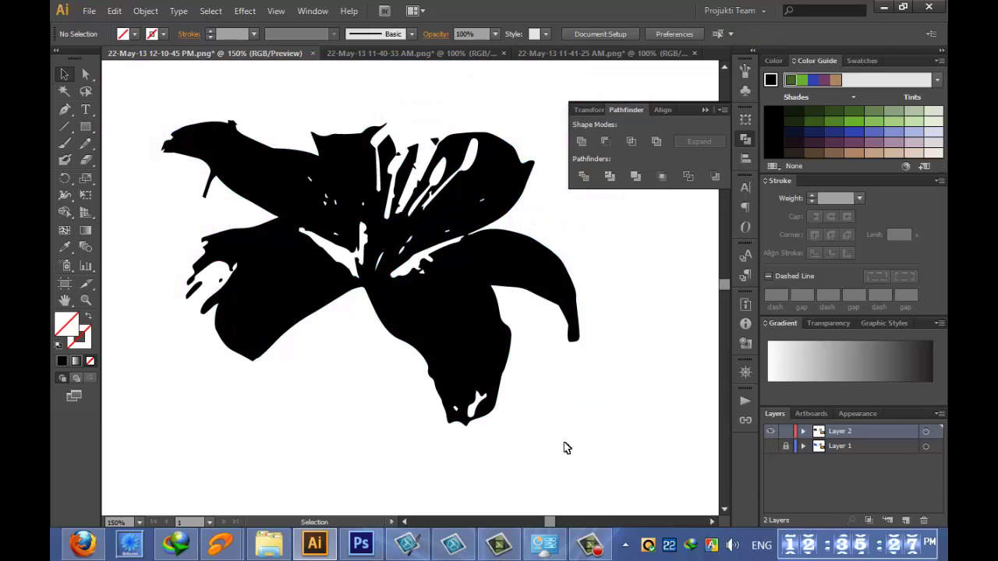
click(269, 202)
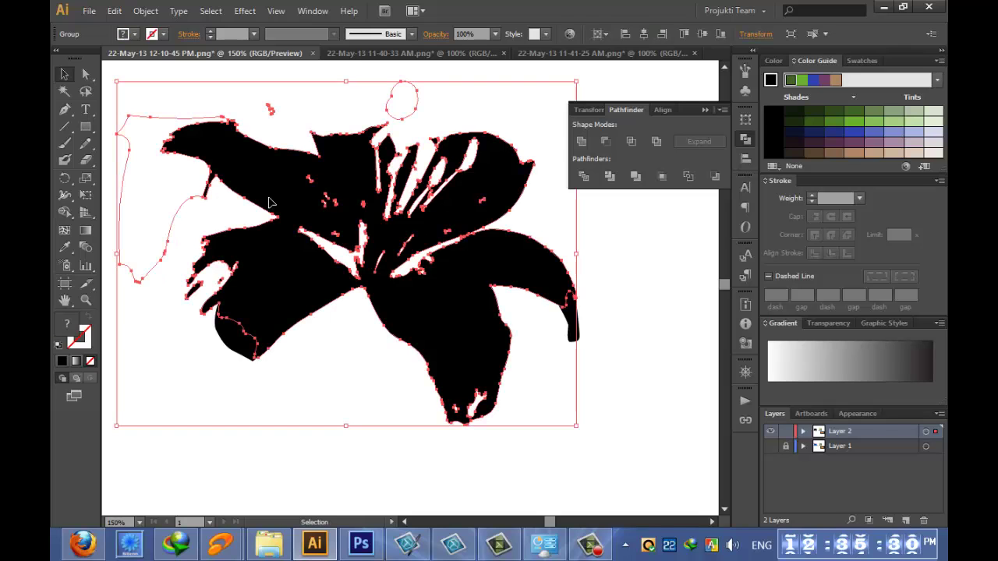
click(703, 110)
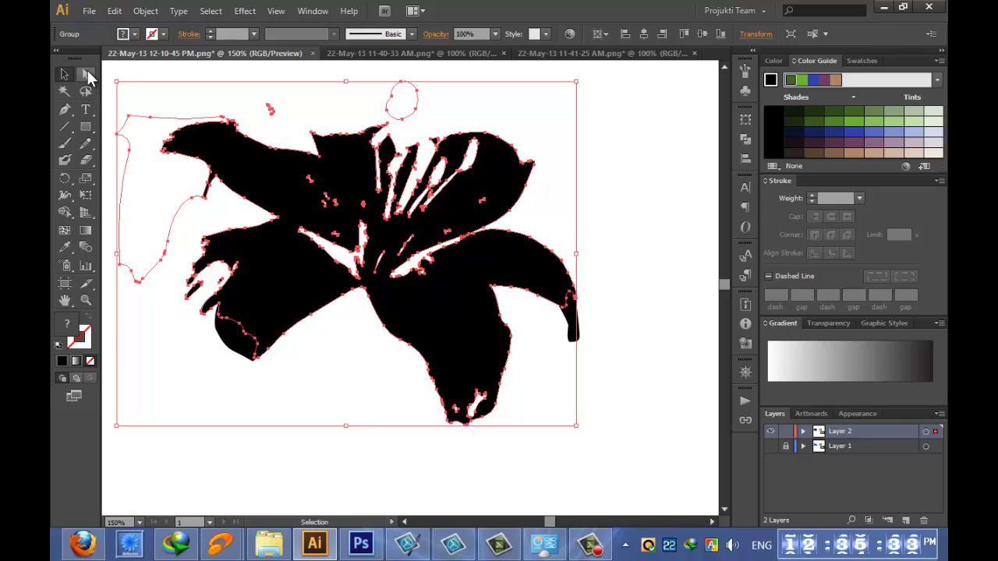
- Delete the unfilled oval path above the stamens and the large unfilled outline beside the upper-left petal
click(86, 75)
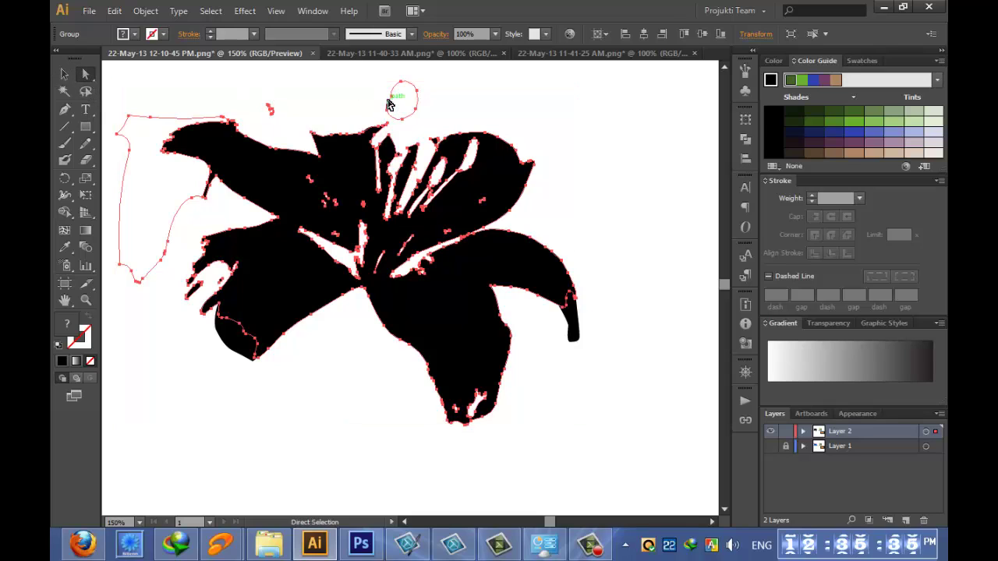
click(453, 104)
click(417, 109)
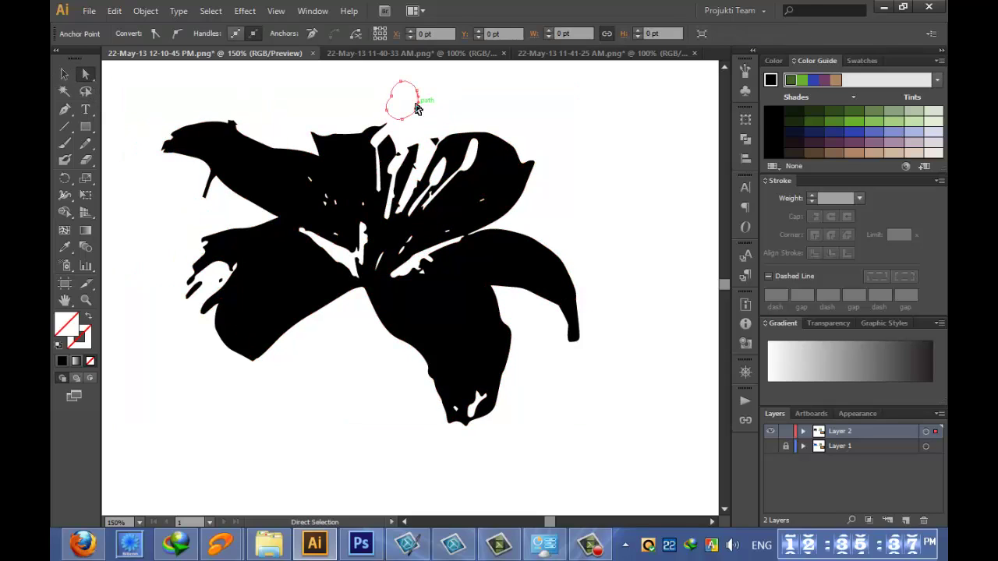
key(Delete)
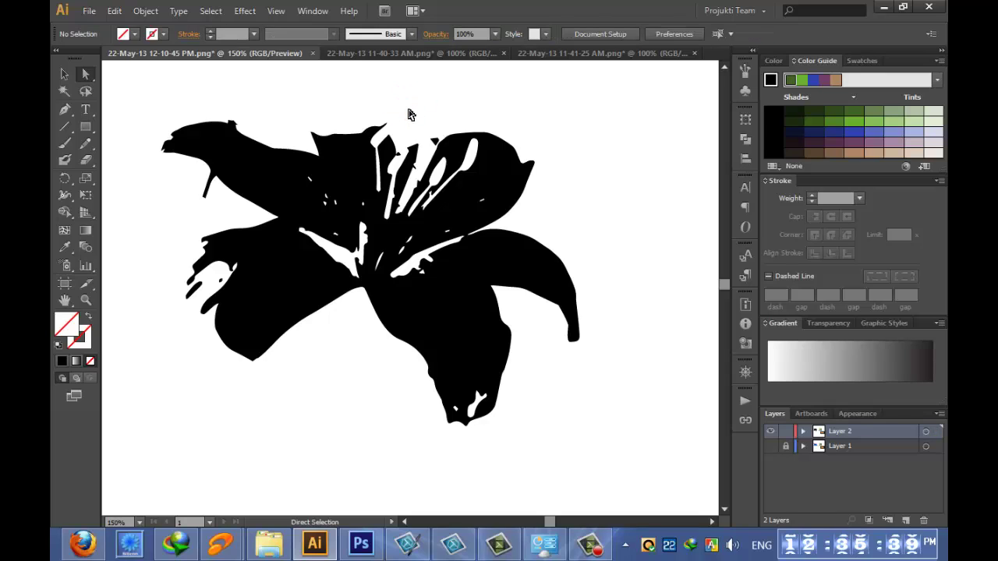
click(131, 159)
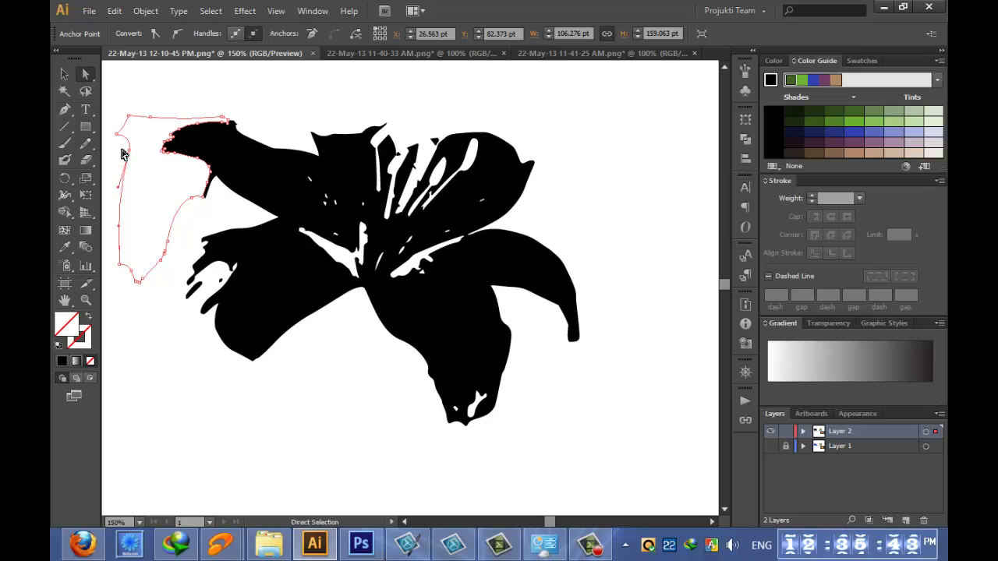
key(Delete)
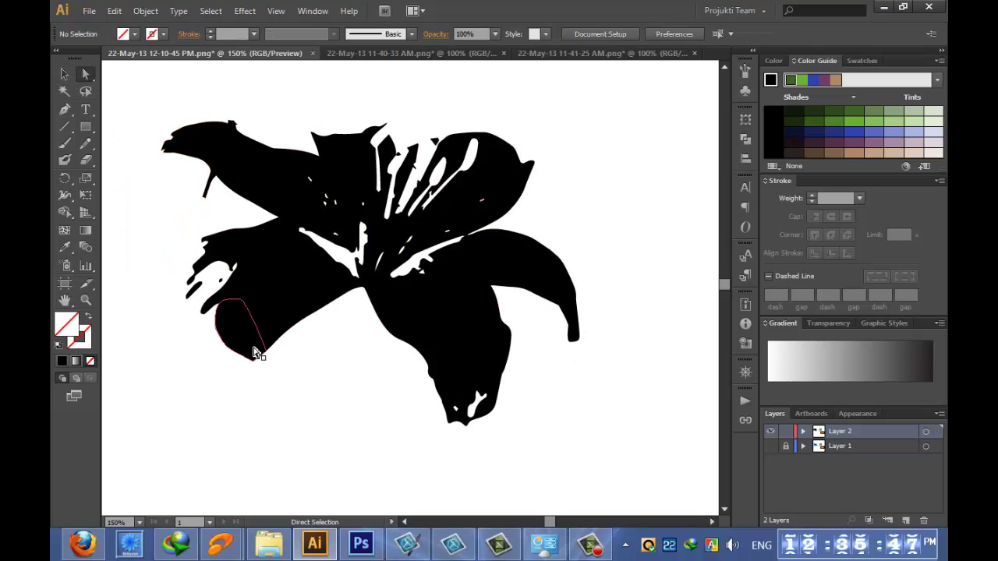
- Delete the tiny unfilled stray path above the upper-left petal
drag(119, 86, 644, 471)
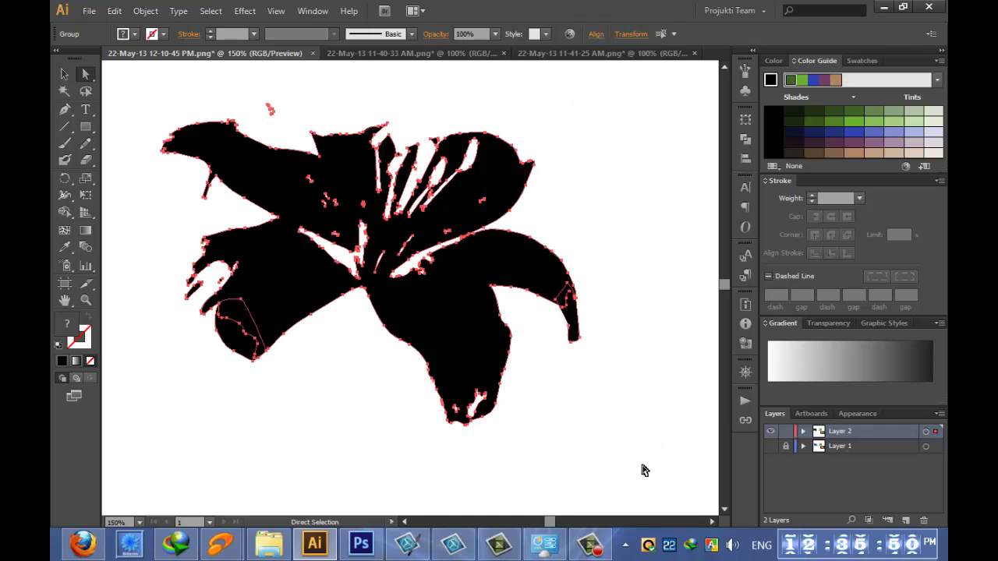
click(629, 296)
click(270, 106)
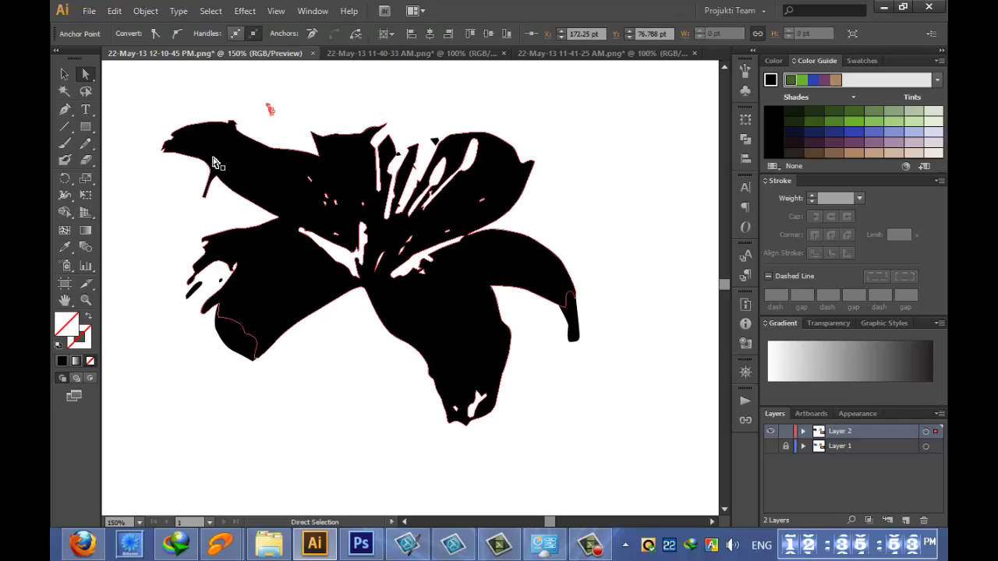
key(Delete)
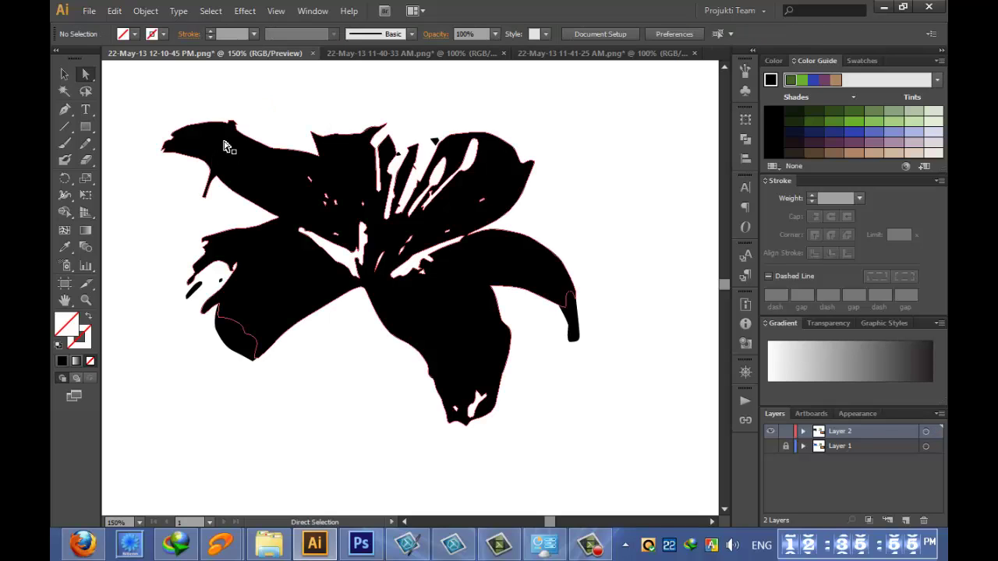
- Try to merge the traced flower and the petal-tip patches with Pathfinder Unite, and undo the merge
drag(129, 82, 662, 465)
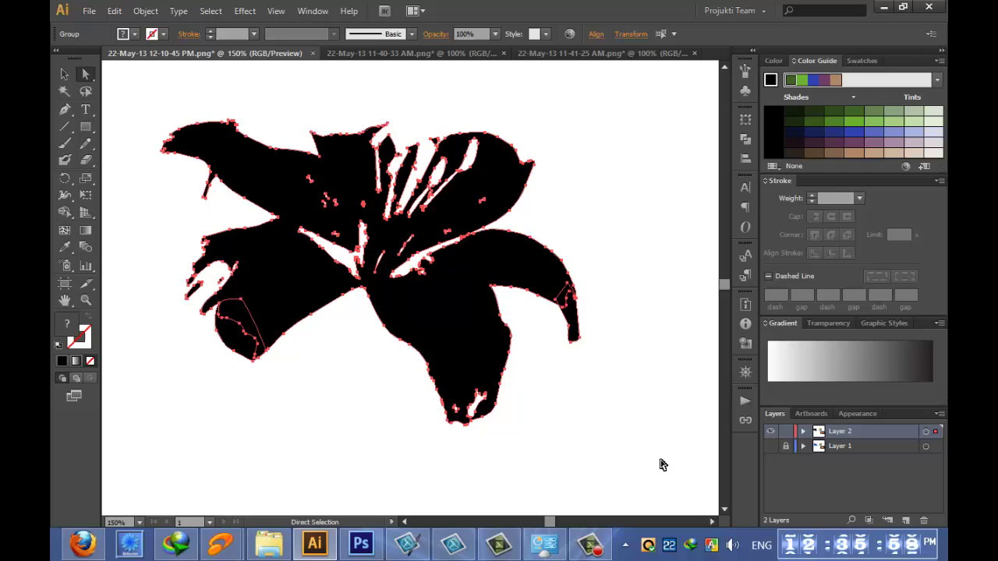
click(746, 141)
click(581, 141)
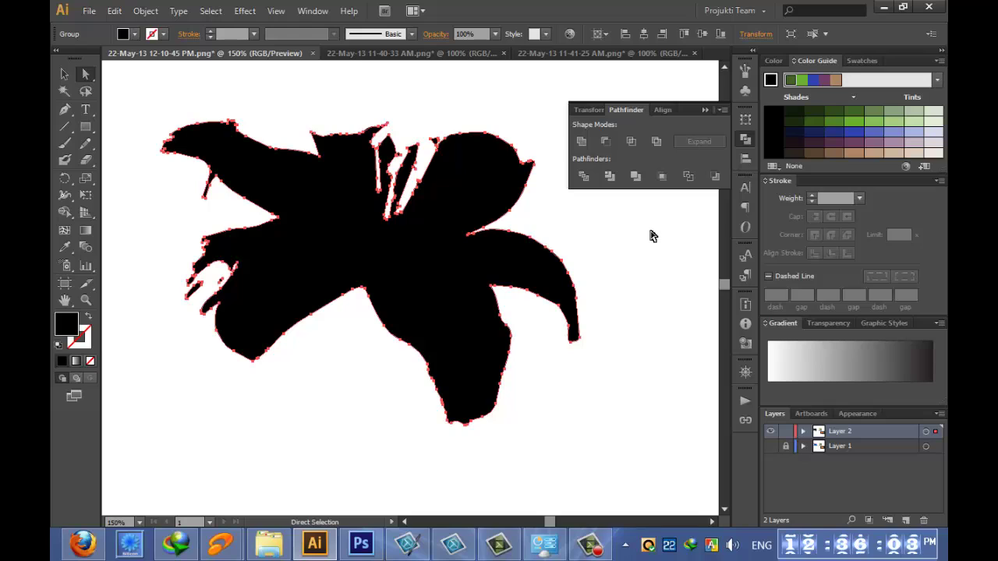
key(ctrl+z)
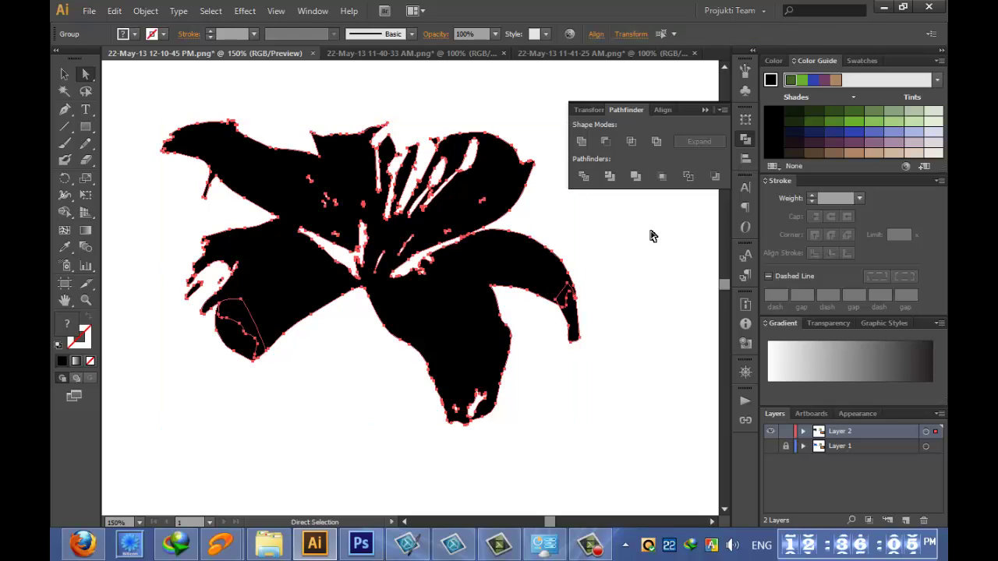
click(662, 303)
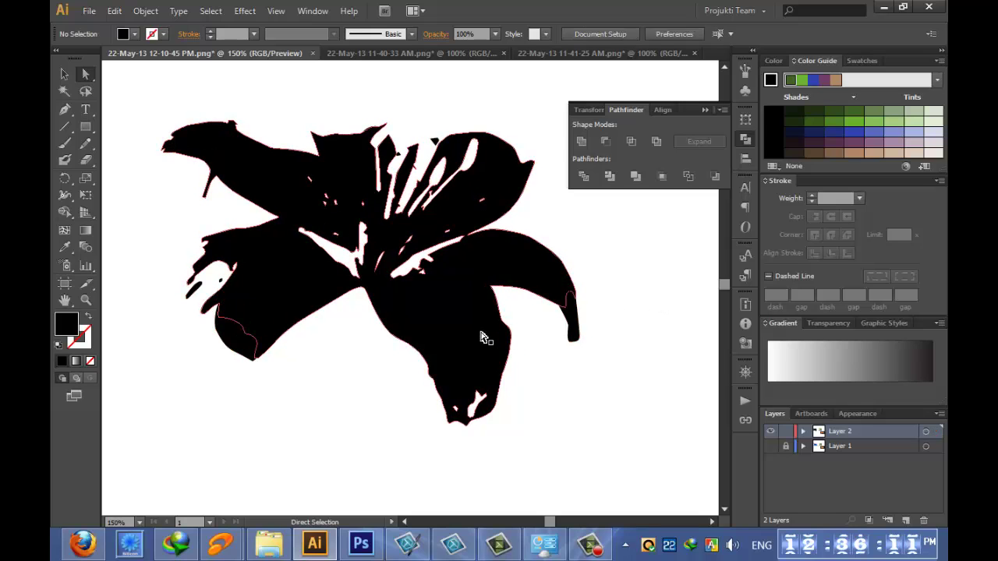
- Try a dark green Color Guide fill on the traced flower group, check the black tip patches, and undo the fill
click(64, 74)
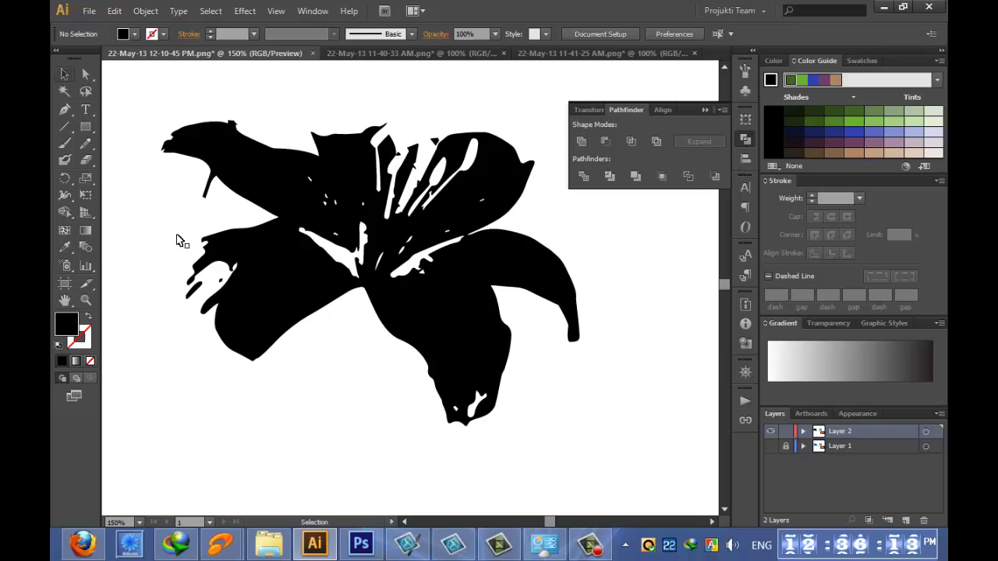
click(267, 296)
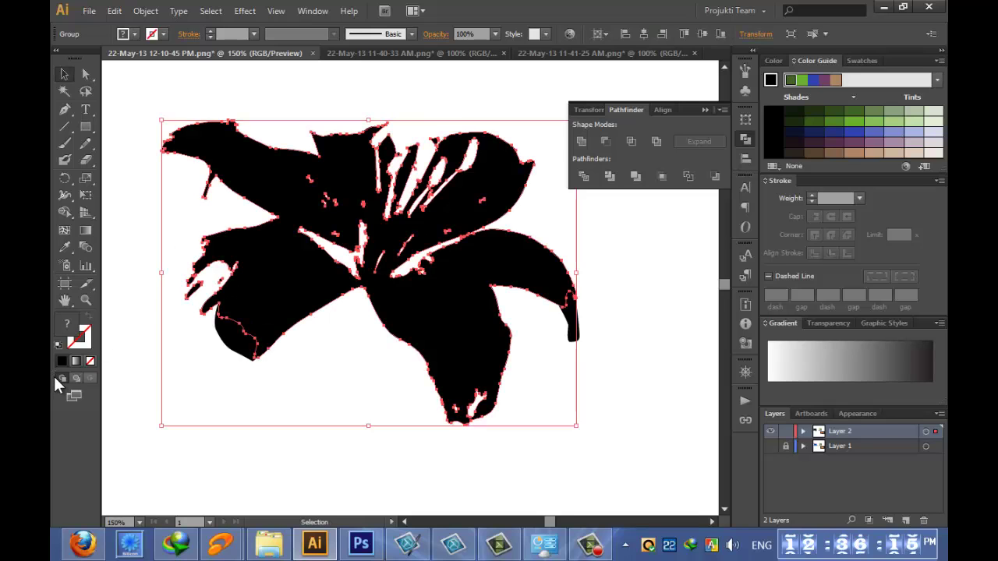
click(791, 79)
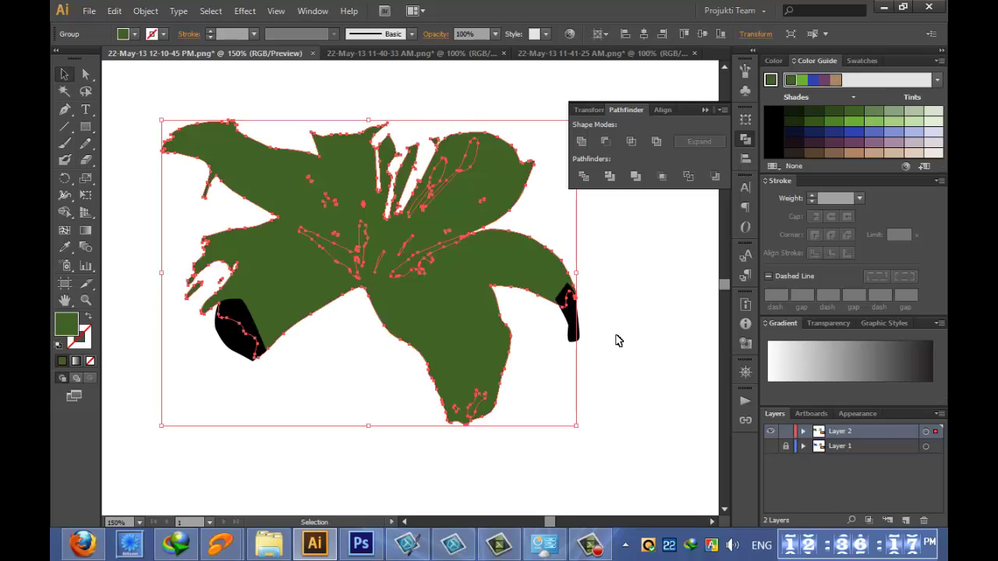
click(572, 319)
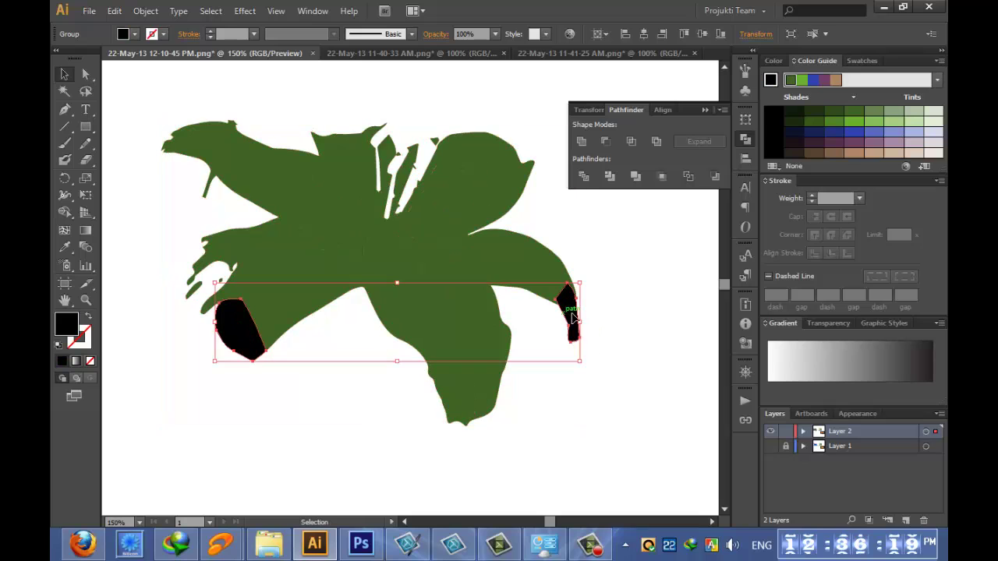
click(771, 80)
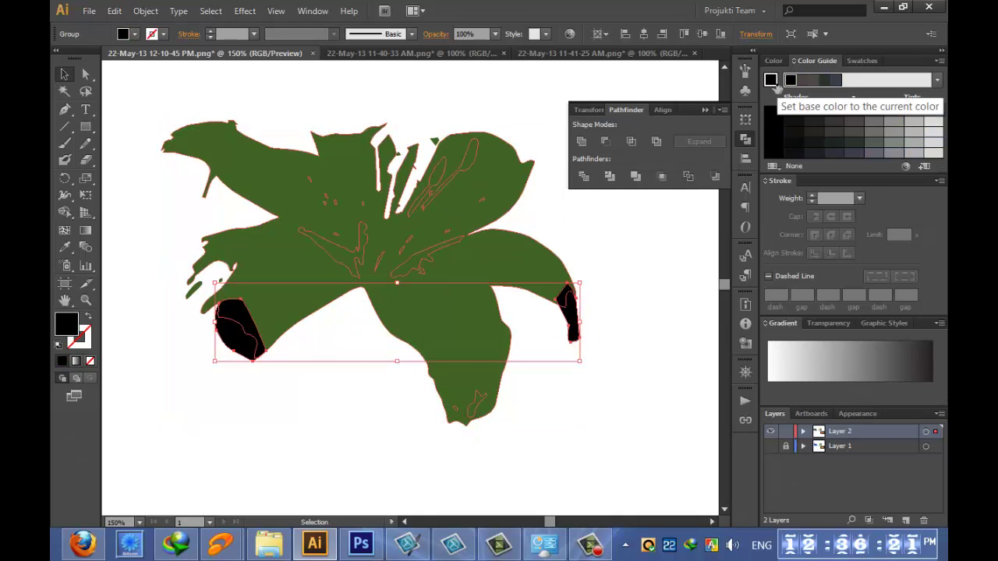
key(ctrl+a)
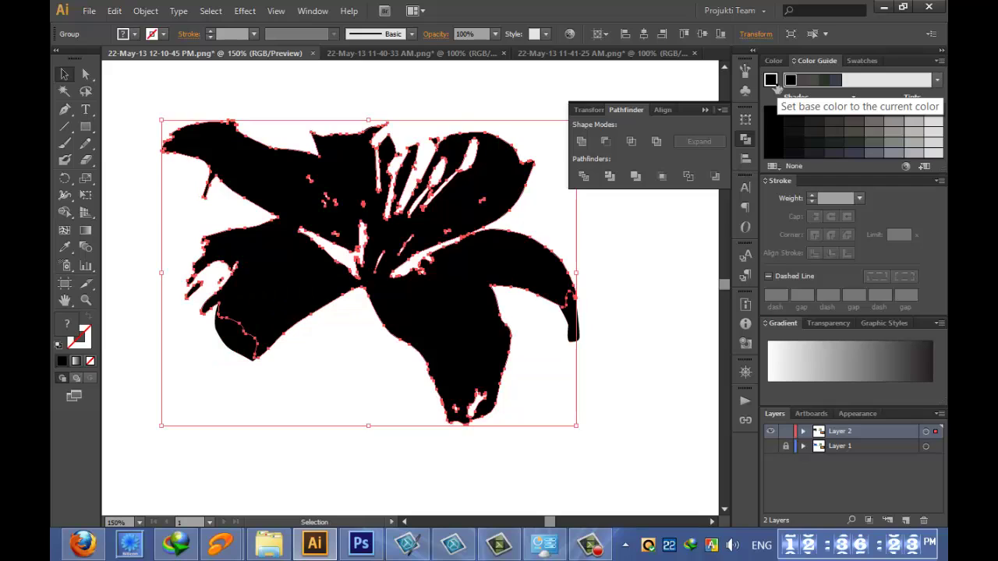
- Open the Flowers swatch library from the Nature collection with the traced flower group selected
click(774, 61)
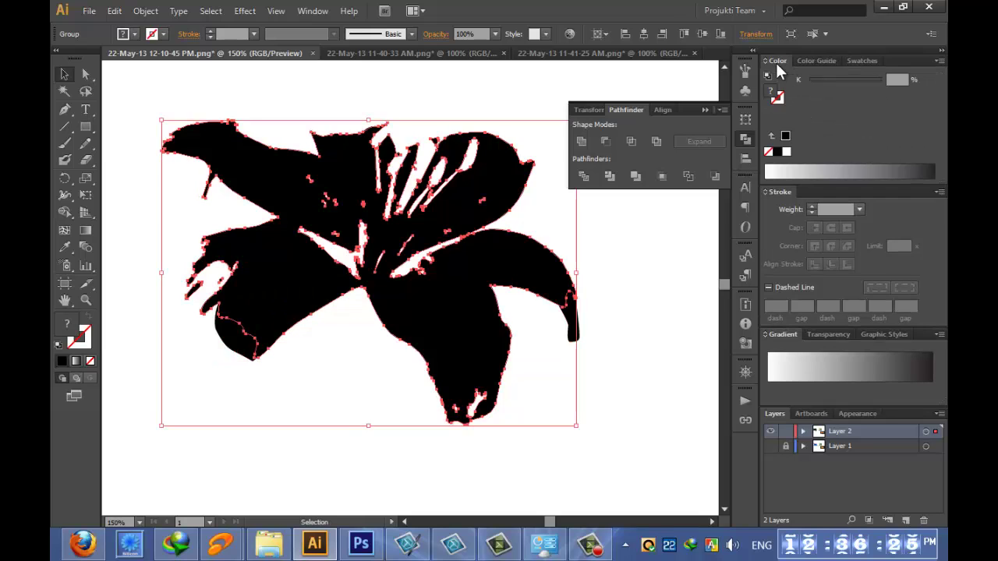
click(862, 60)
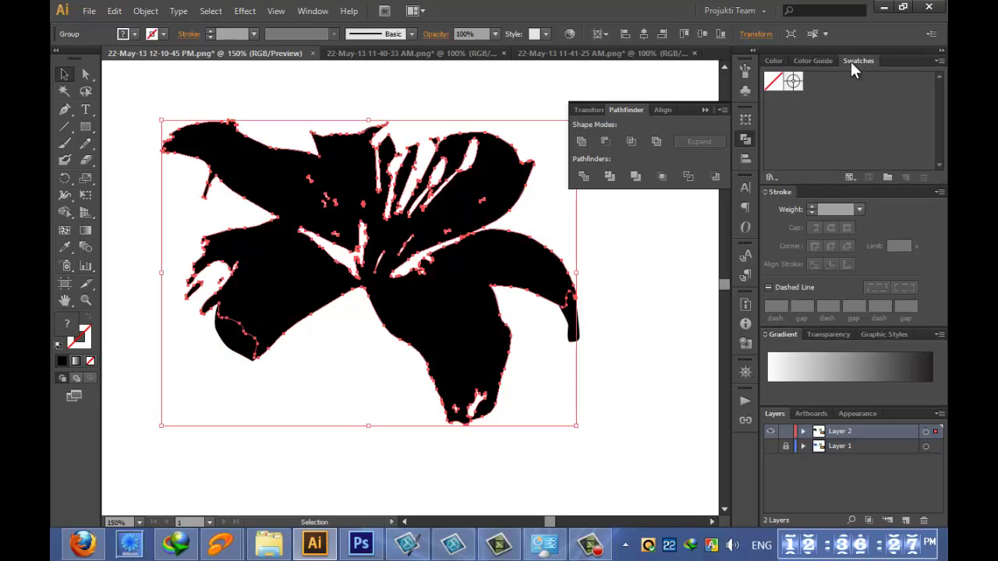
click(769, 177)
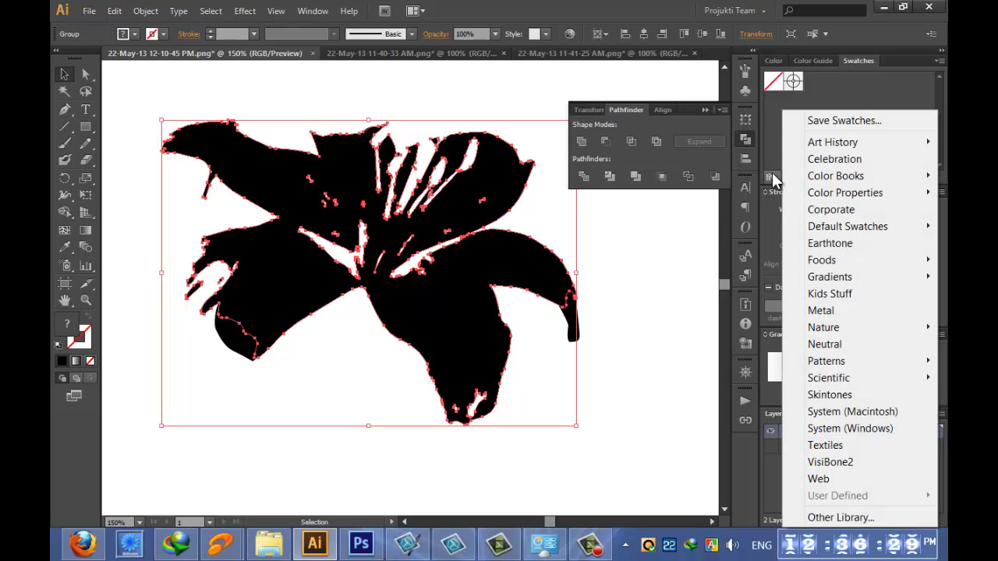
mouse_move(829, 328)
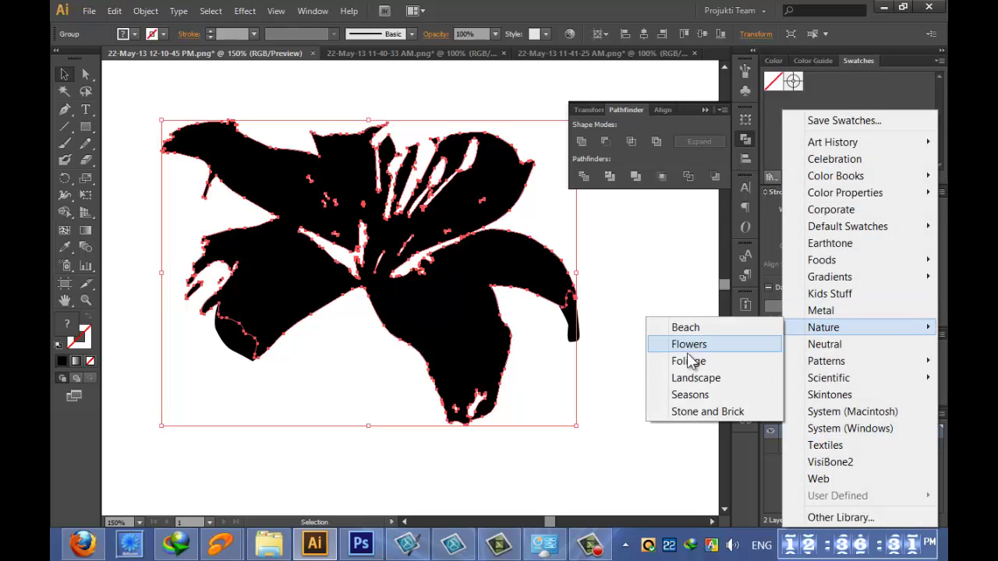
click(688, 345)
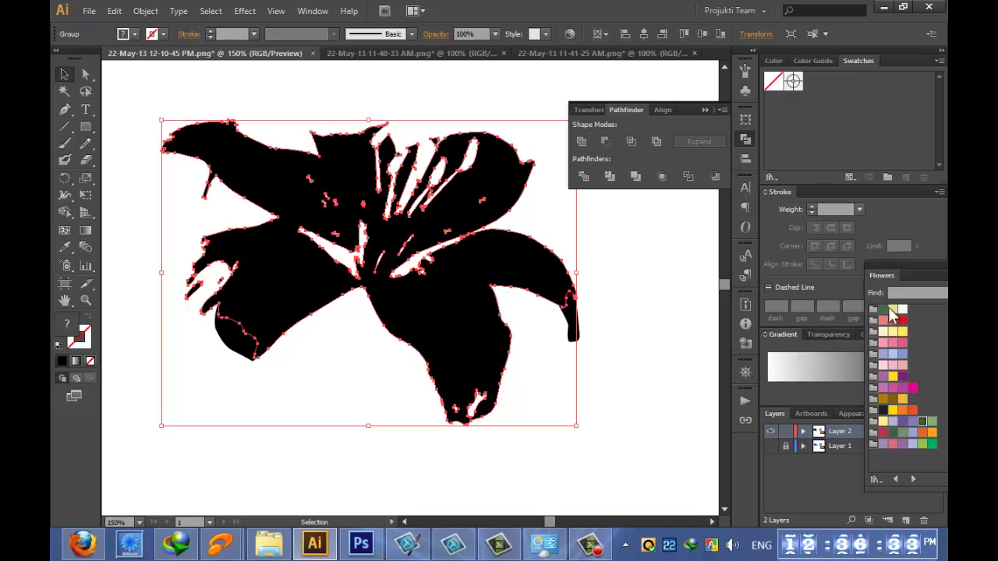
- Try a dark green and a pale green Flowers swatch on the traced flower group, and undo both fills
click(884, 309)
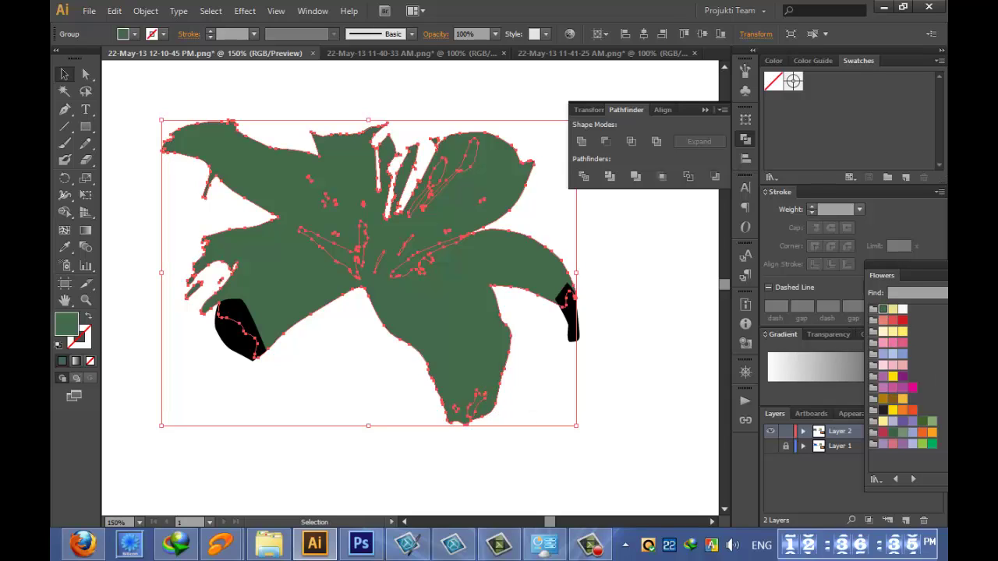
click(932, 422)
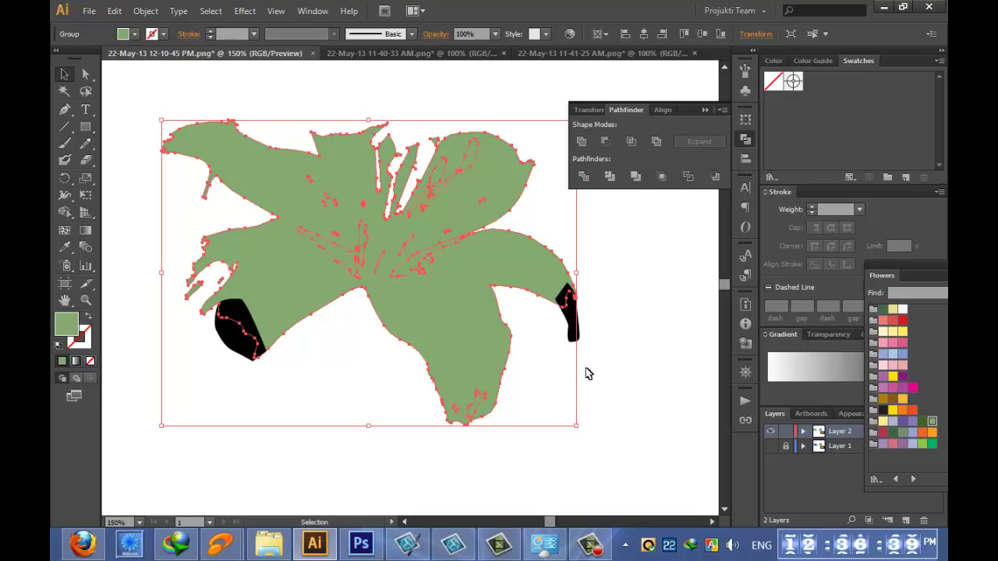
click(657, 338)
key(ctrl+z)
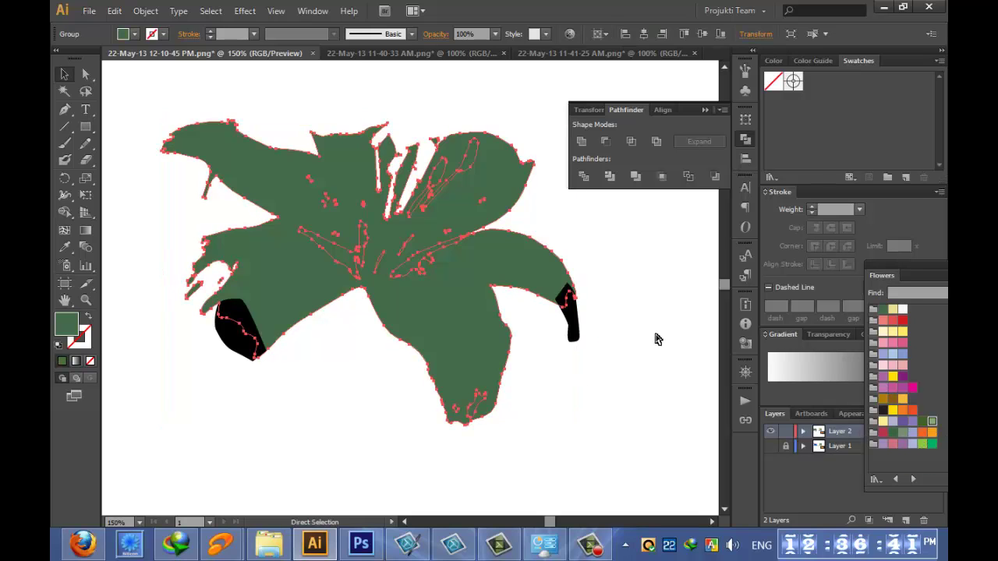
key(ctrl+z)
key(v)
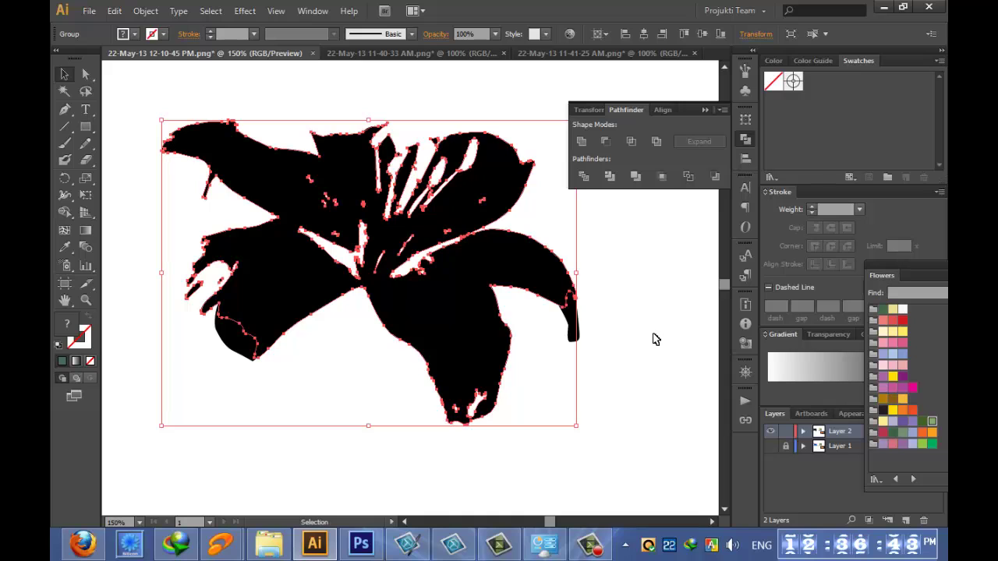
key(a)
key(v)
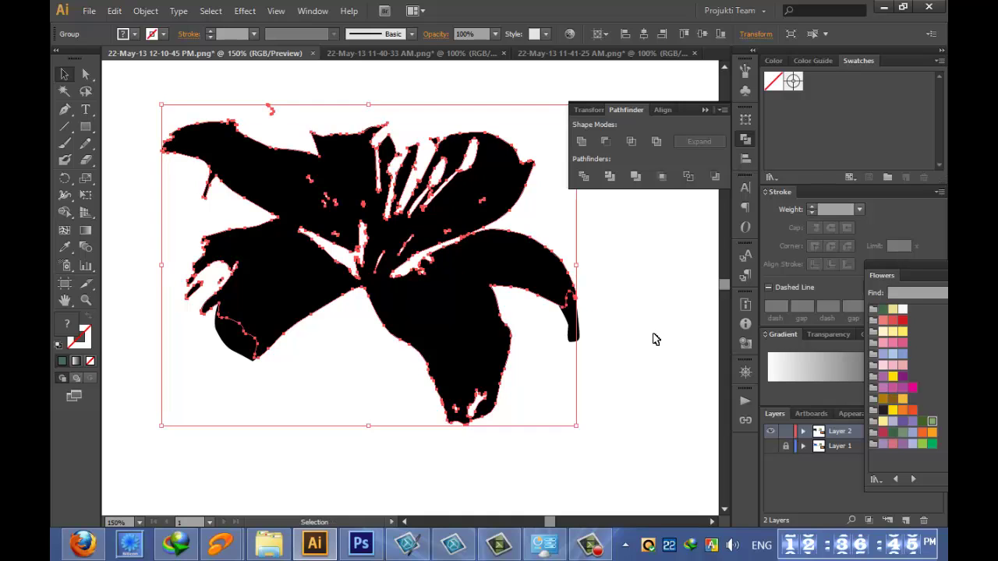
- Try a light green Flowers swatch on the traced flower group, undo it, and deselect the artwork
click(654, 339)
click(439, 326)
click(923, 445)
key(ctrl+z)
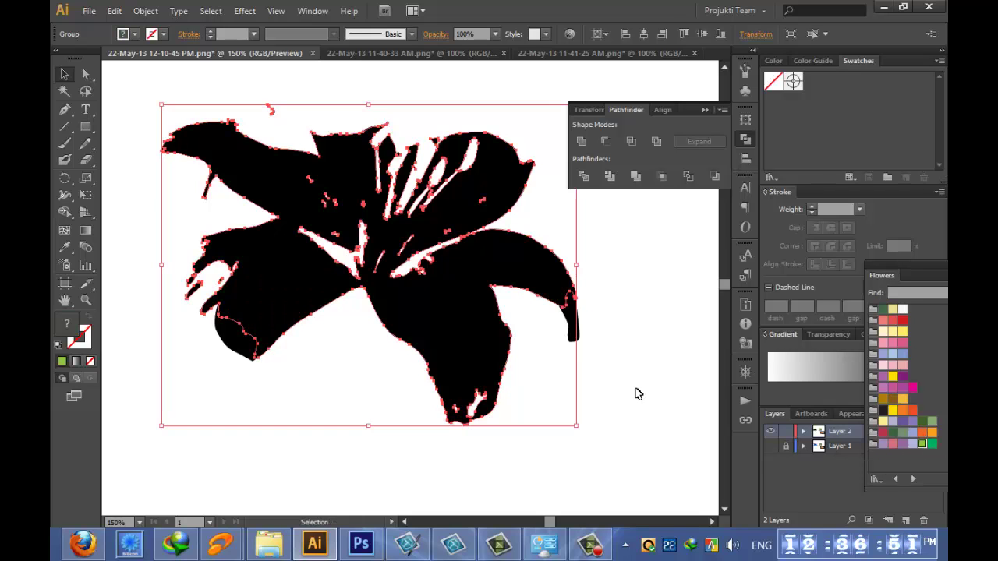
click(645, 318)
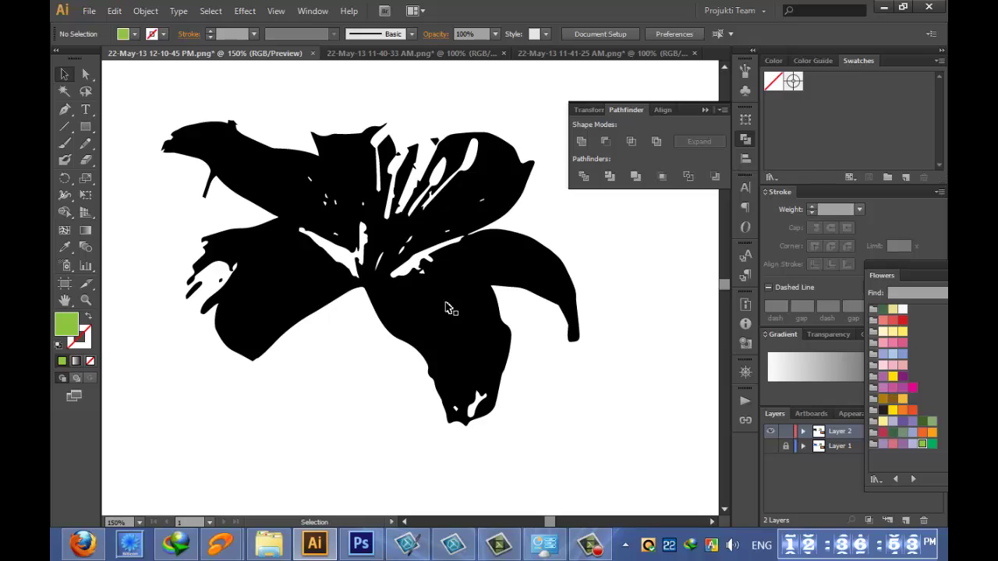
click(265, 309)
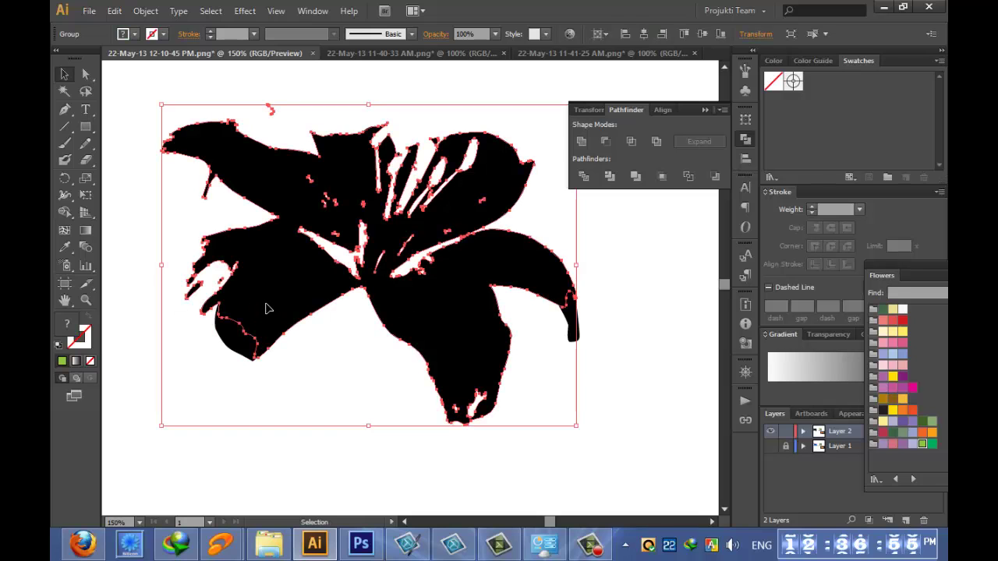
click(118, 156)
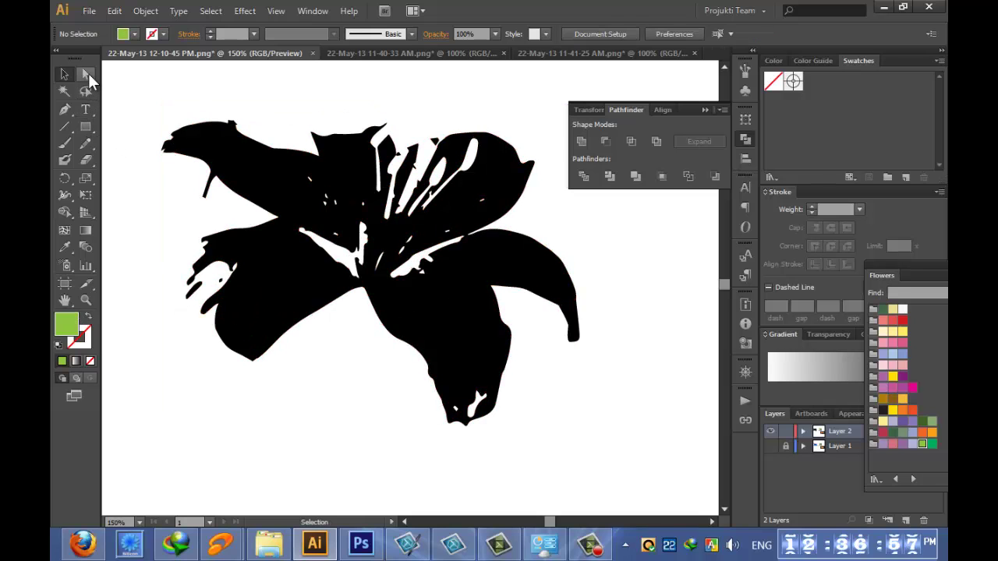
- Fill the main compound path of the traced flower with the bright green from the Color Guide harmony colours
click(88, 73)
key(ctrl+a)
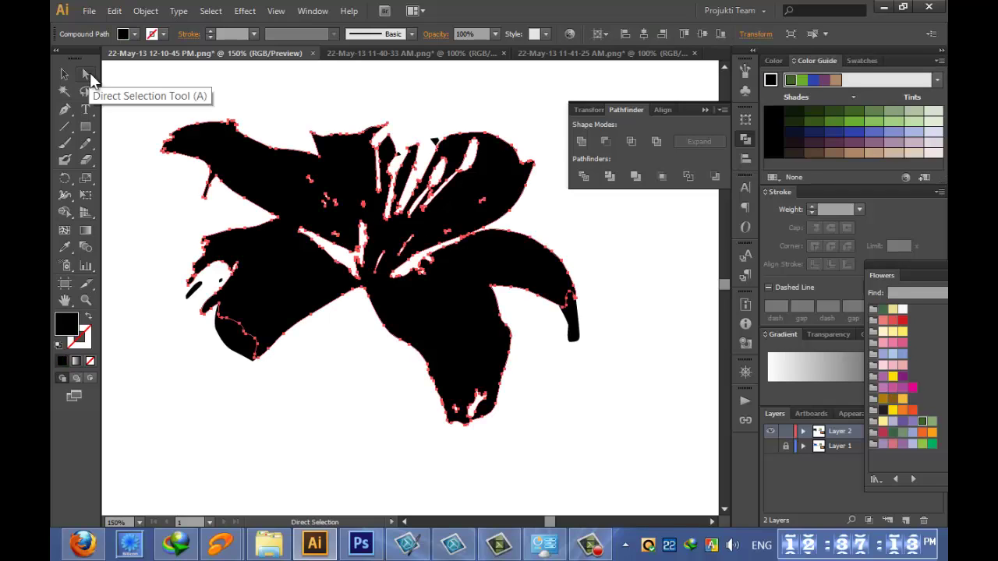
click(804, 80)
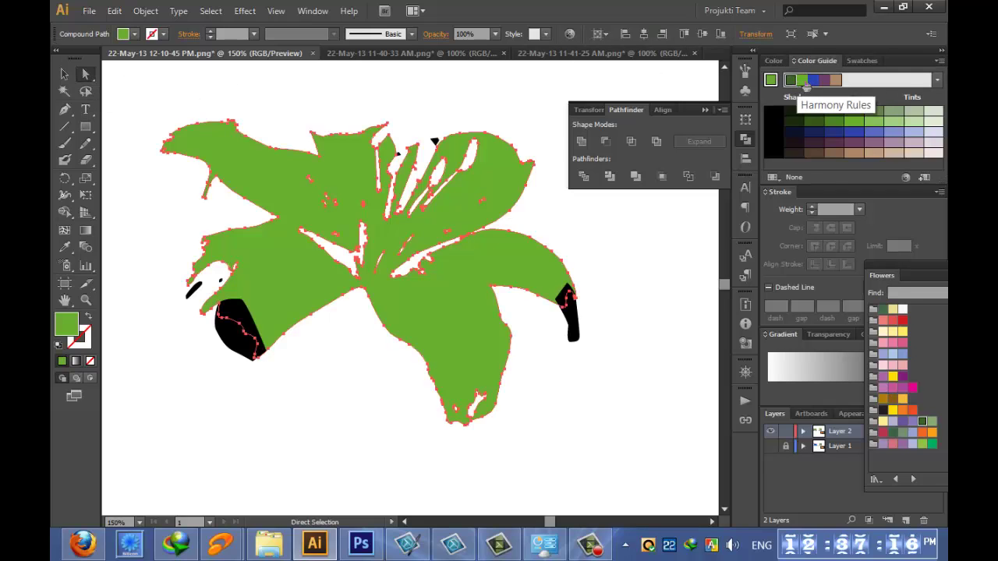
- Recolour the two black petal-tip patches with the same bright green as the flower, and deselect them
click(572, 322)
shift+click(251, 320)
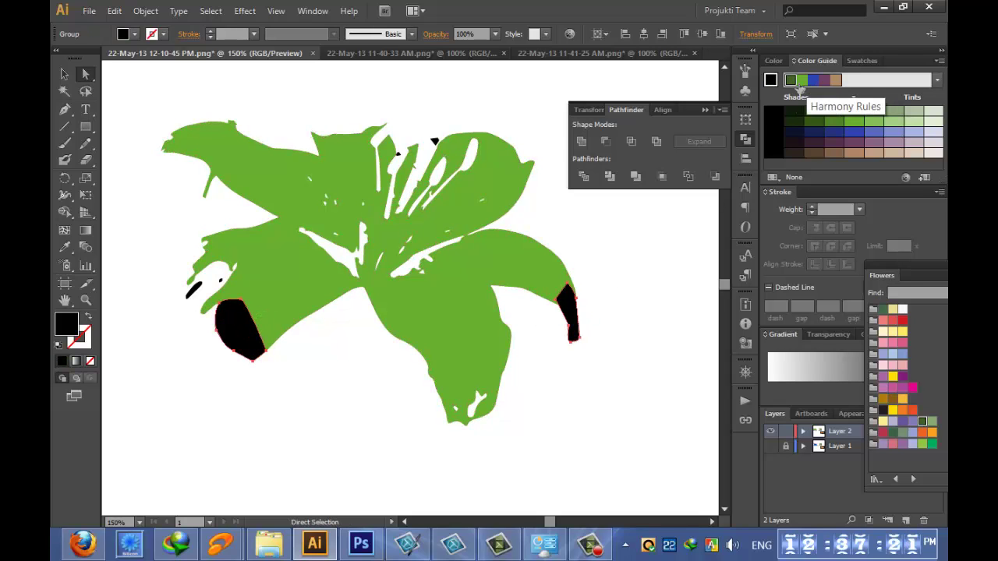
click(802, 80)
click(616, 366)
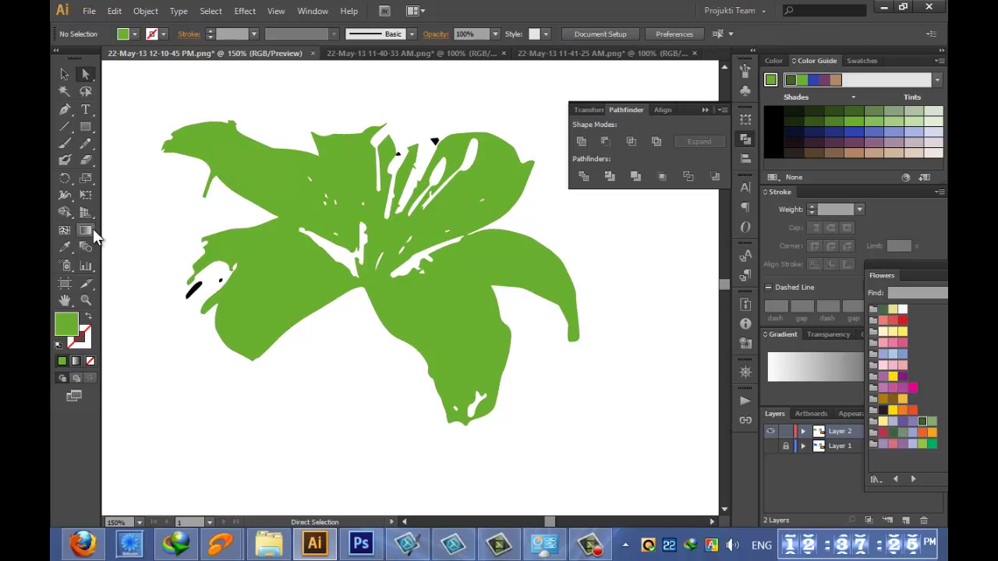
- Erase the leftover black specks beside the lower-left petal and around the stamens, and collapse the floating Pathfinder panel
click(86, 160)
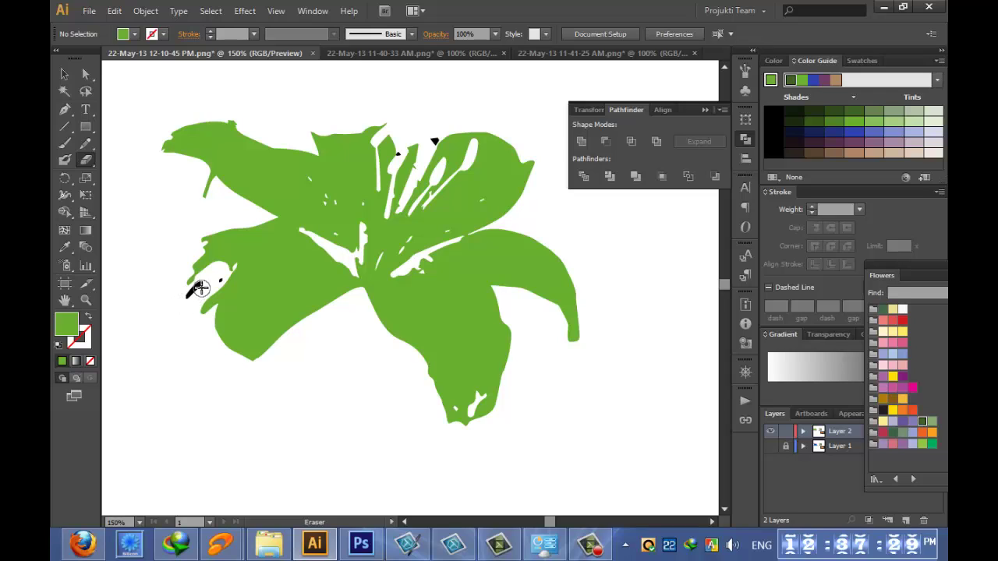
mouse_move(200, 287)
mouse_down()
mouse_move(190, 296)
mouse_move(209, 284)
mouse_up()
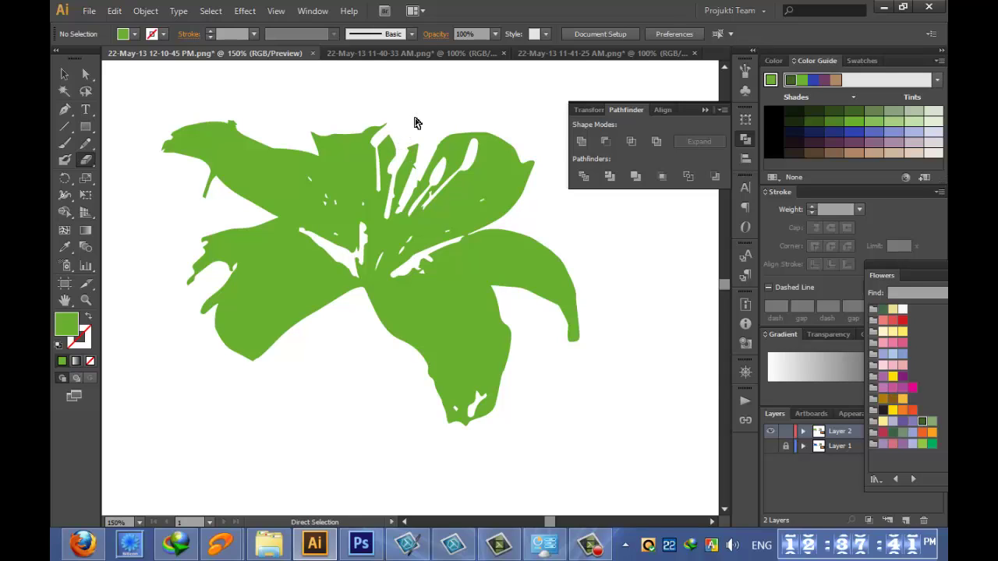
key(ctrl+0)
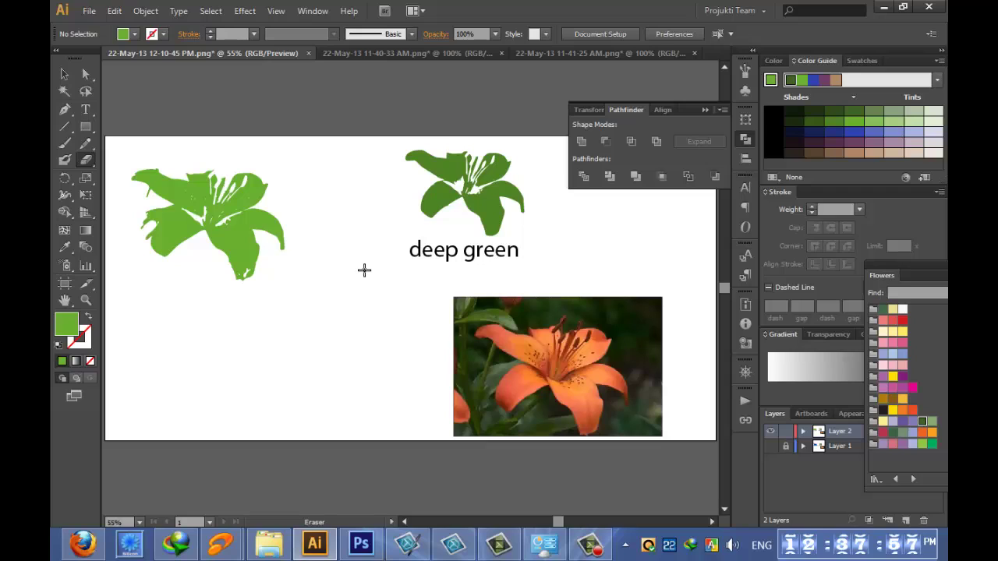
click(707, 110)
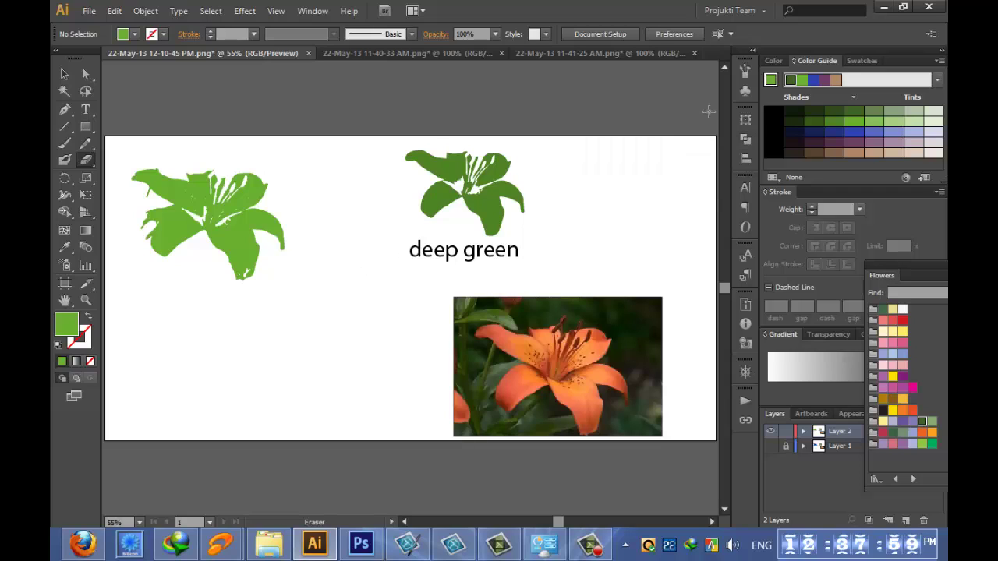